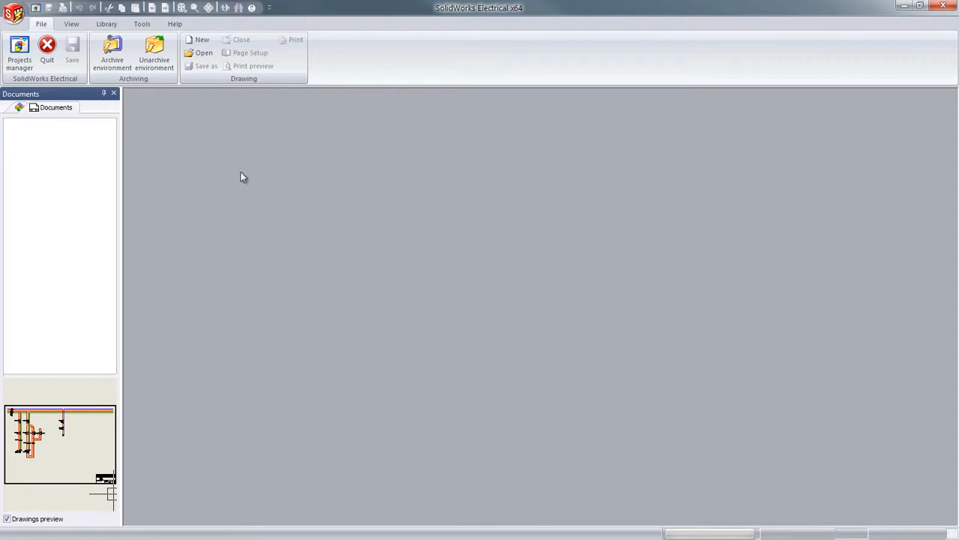
Filter all projects by the project name 2014 and open the SolidWorks What's New 2014 project.
{"action": "left_click", "coordinate": [23, 55]}
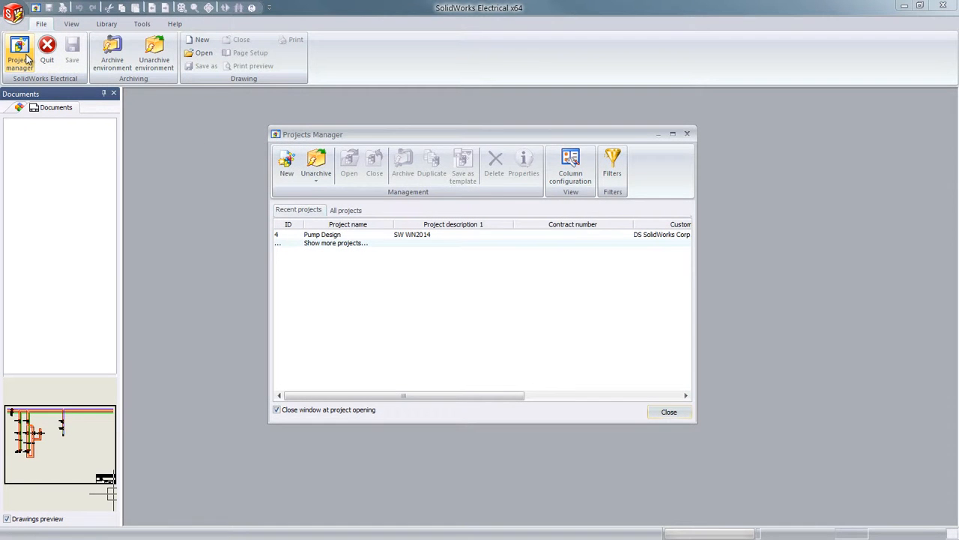
{"action": "left_click", "coordinate": [346, 210]}
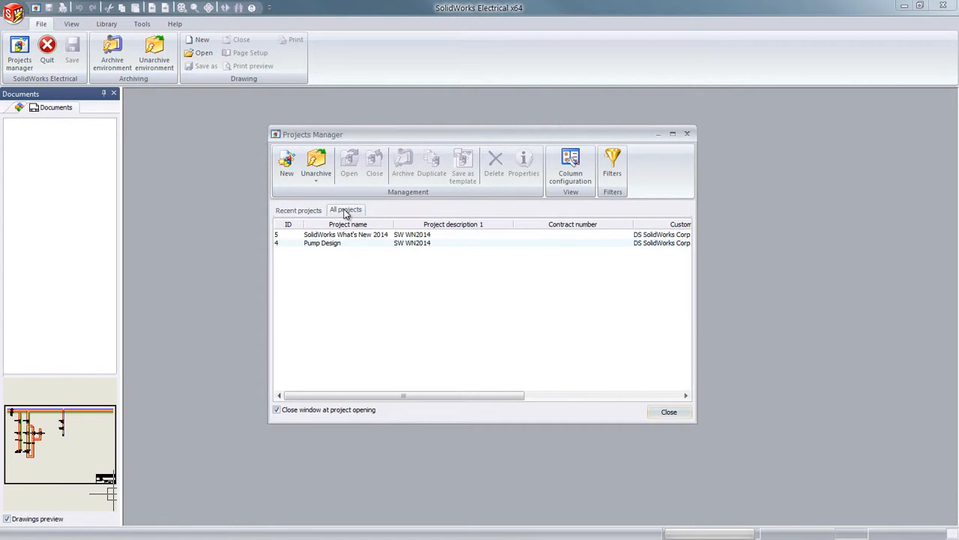
{"action": "left_click", "coordinate": [612, 166]}
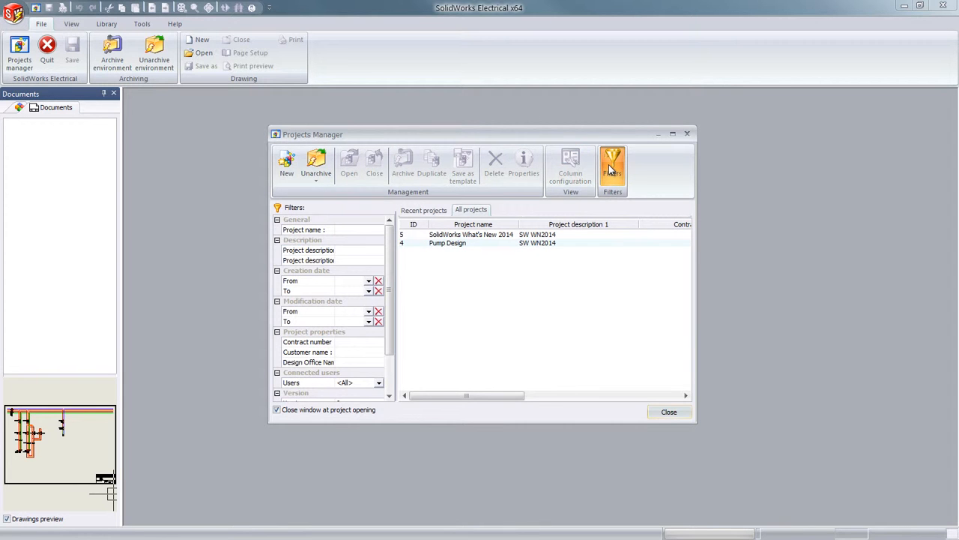
{"action": "mouse_move", "coordinate": [389, 235]}
{"action": "left_mouse_down"}
{"action": "mouse_move", "coordinate": [390, 281]}
{"action": "mouse_move", "coordinate": [384, 231]}
{"action": "left_mouse_up"}
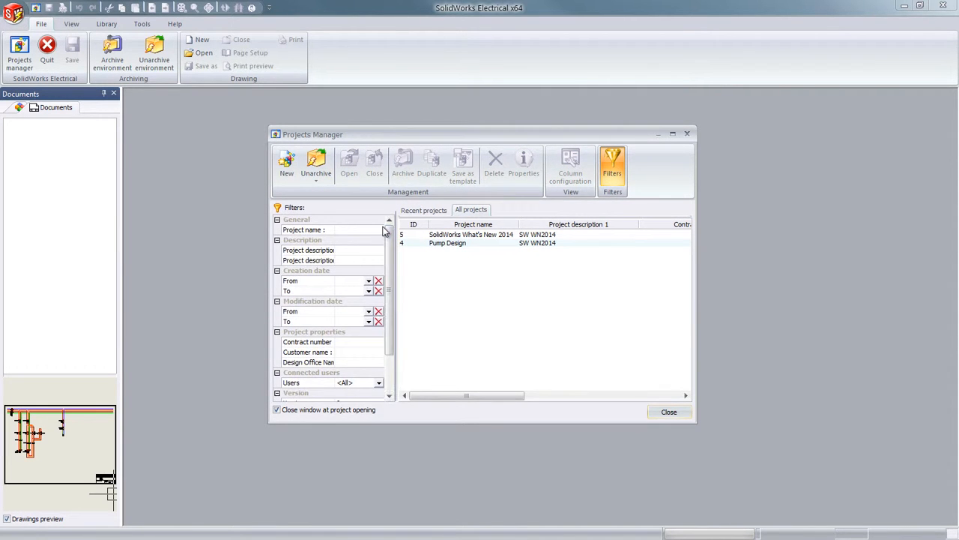
{"action": "left_click", "coordinate": [348, 232]}
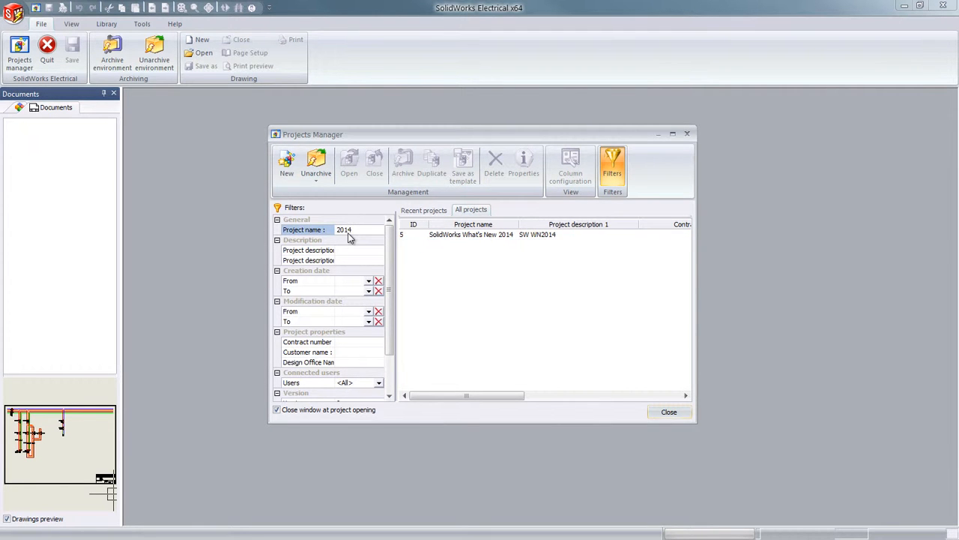
{"action": "double_click", "coordinate": [444, 235]}
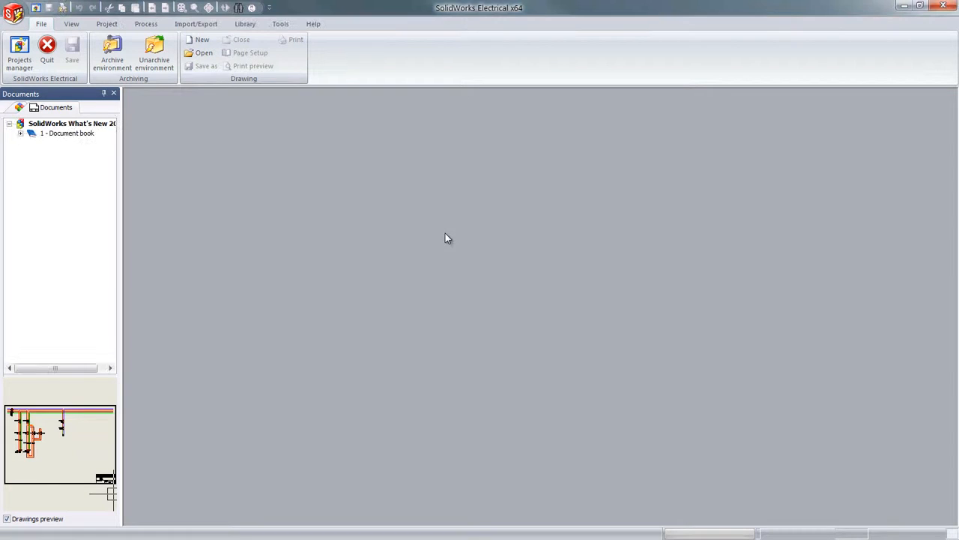
Open the 10 - Power Circuit and 15 - Single Line Diagram drawings from the document book's Schematics folder.
{"action": "left_click", "coordinate": [20, 133]}
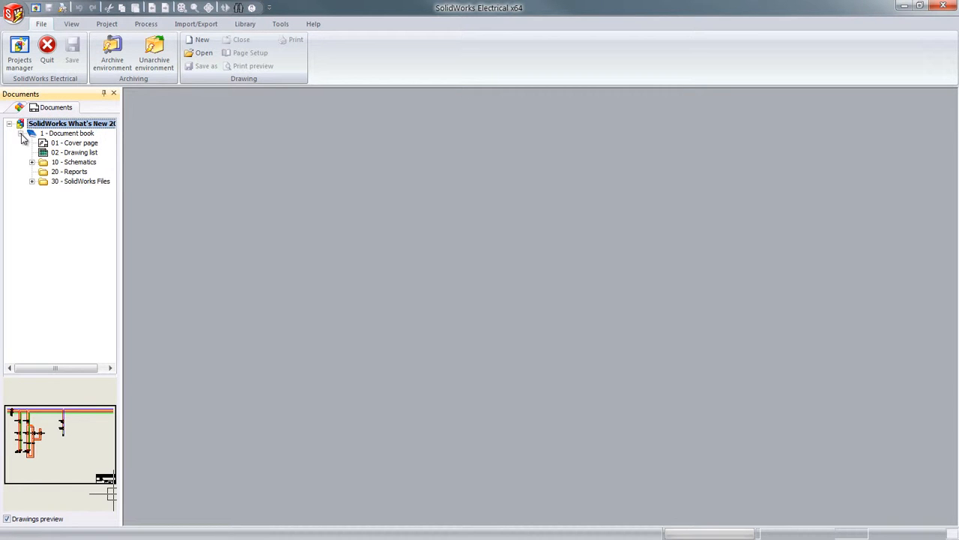
{"action": "left_click", "coordinate": [31, 162]}
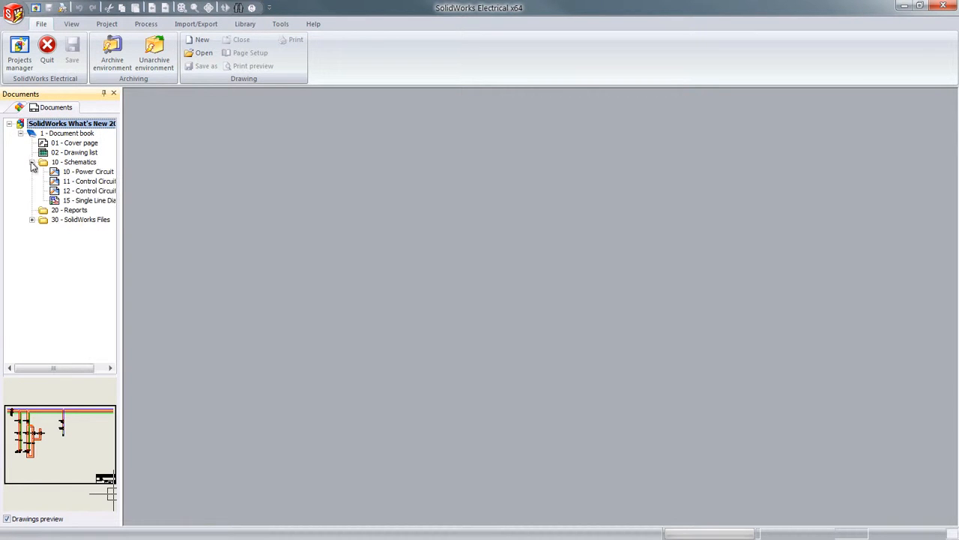
{"action": "left_click", "coordinate": [82, 172]}
{"action": "double_click", "coordinate": [82, 171]}
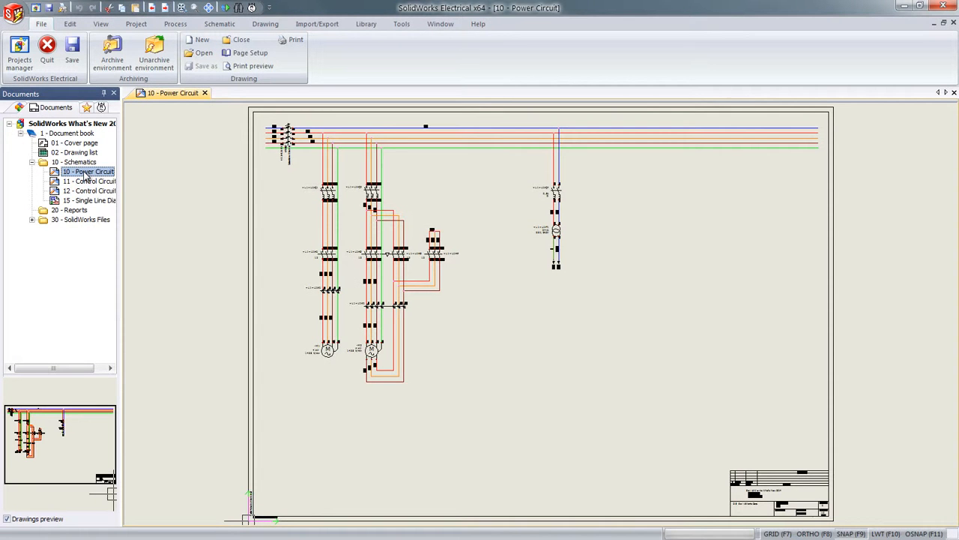
{"action": "double_click", "coordinate": [89, 201]}
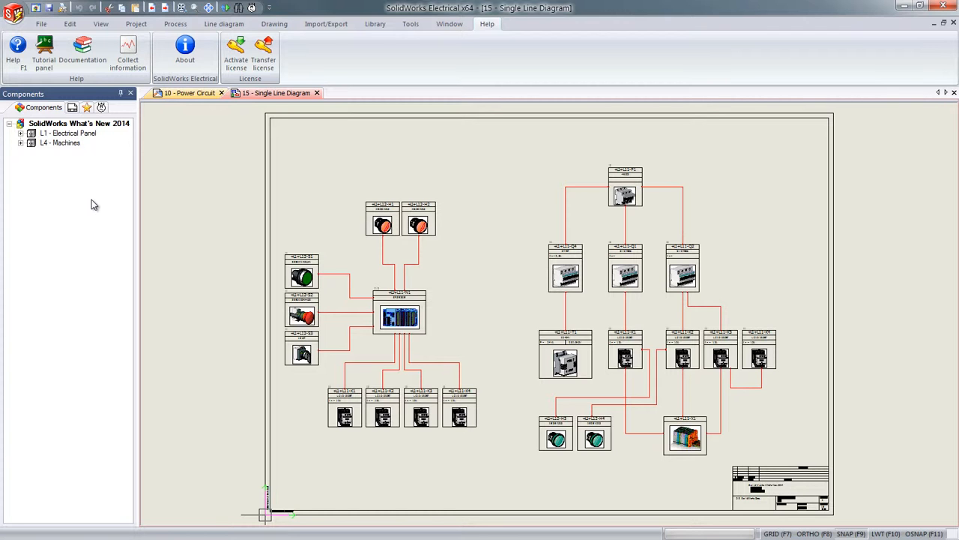
Cut the power component group headed by F1 from the single line diagram and paste it into the empty area of 10 - Power Circuit.
{"action": "left_click", "coordinate": [500, 142]}
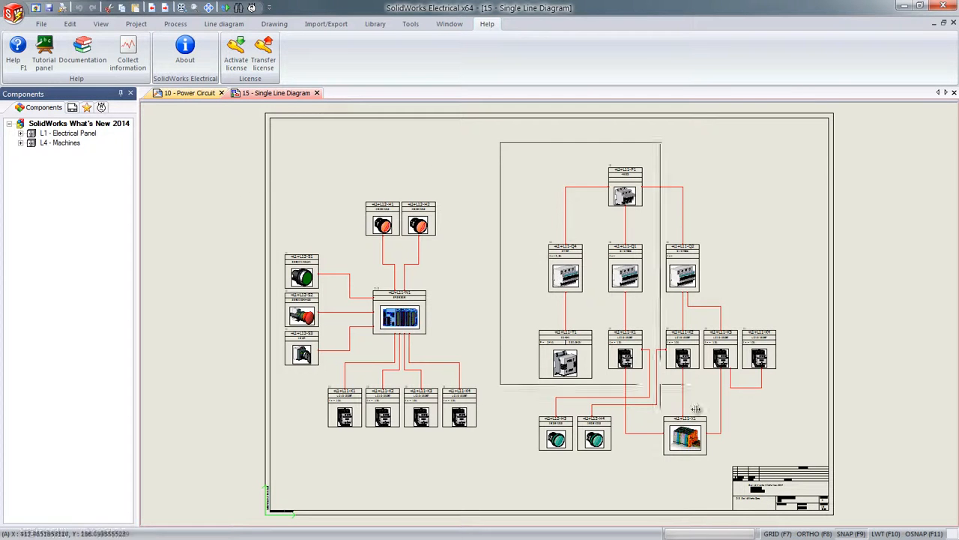
{"action": "left_click", "coordinate": [790, 488]}
{"action": "key", "text": "ctrl+x"}
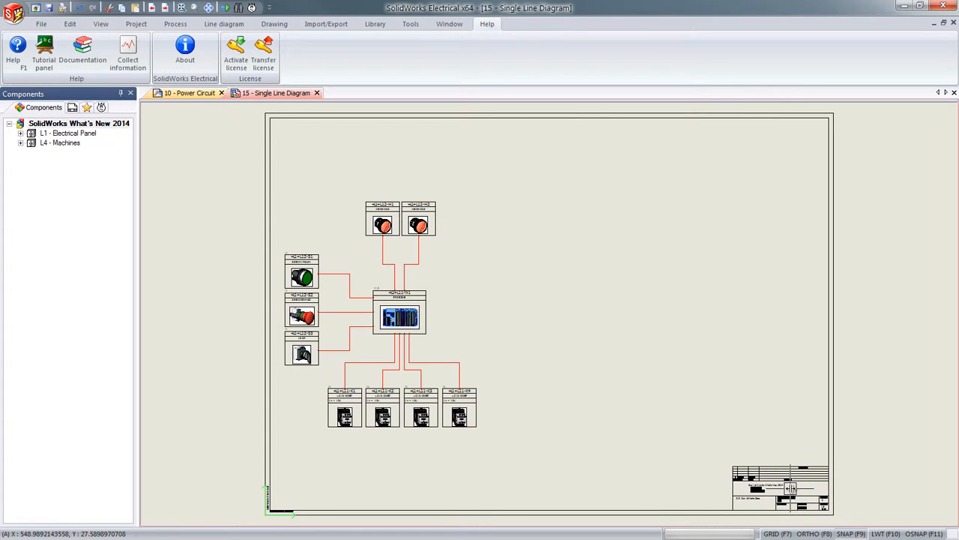
{"action": "left_click", "coordinate": [192, 94]}
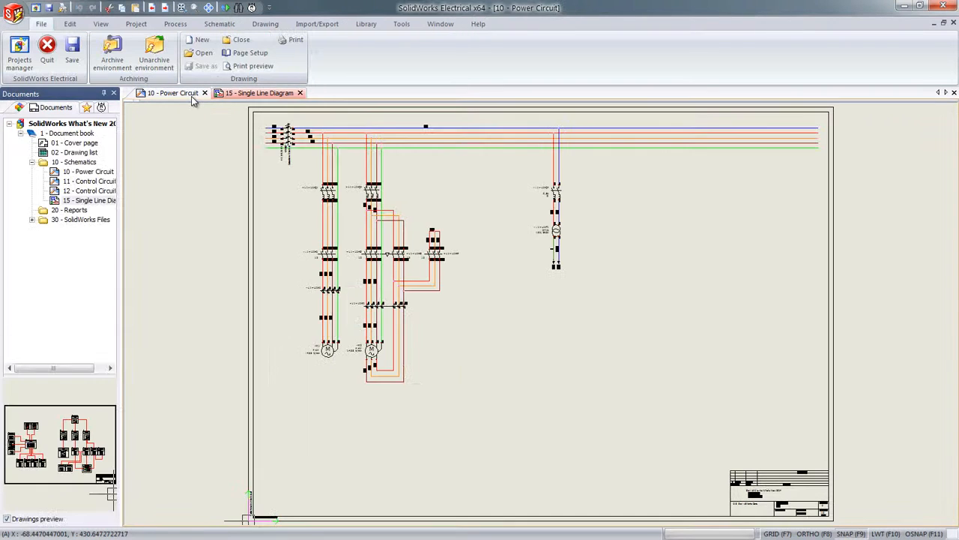
{"action": "key", "text": "ctrl+v"}
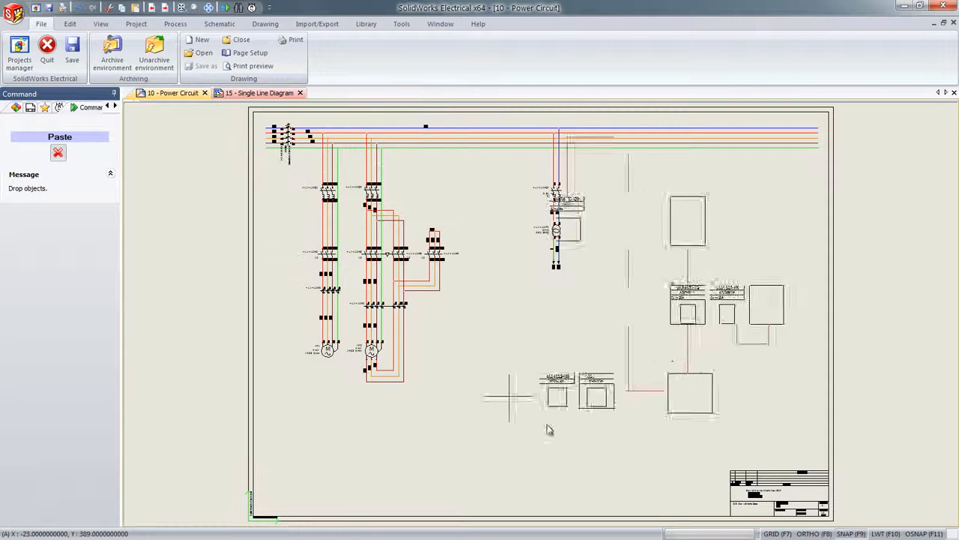
{"action": "left_click", "coordinate": [574, 463]}
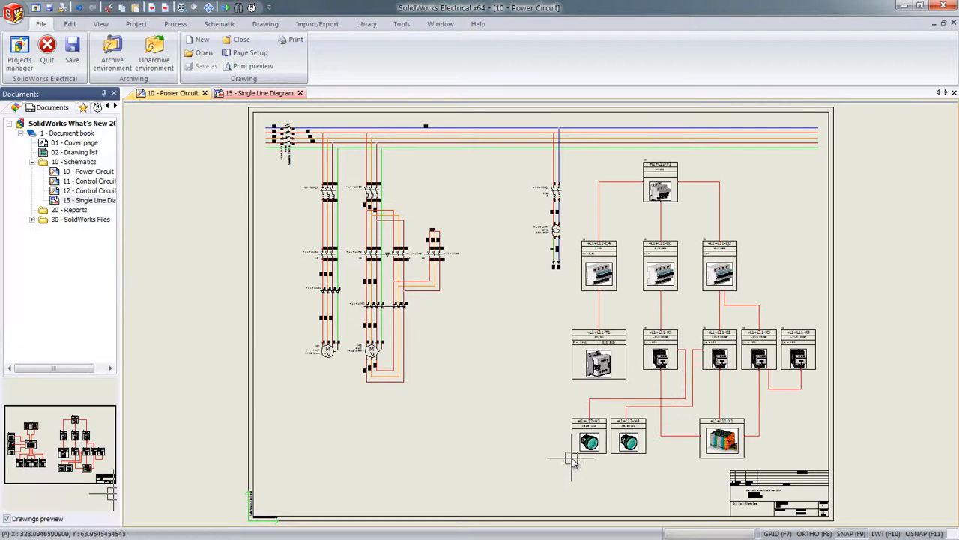
Examine the detailed cabling between components Q2 and K2 in the pasted group, then close it.
{"action": "double_click", "coordinate": [718, 322]}
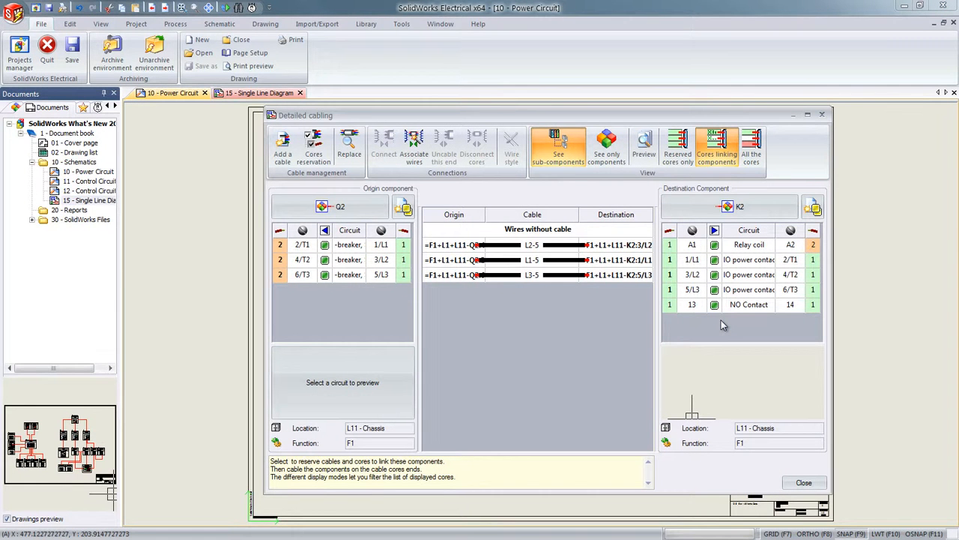
{"action": "left_click", "coordinate": [787, 483]}
Draw a location outline around motors M1 and M2, assign it to L4 - Machines, and change the enclosed components' location.
{"action": "scroll", "coordinate": [300, 359], "scroll_direction": "up", "scroll_amount": 3}
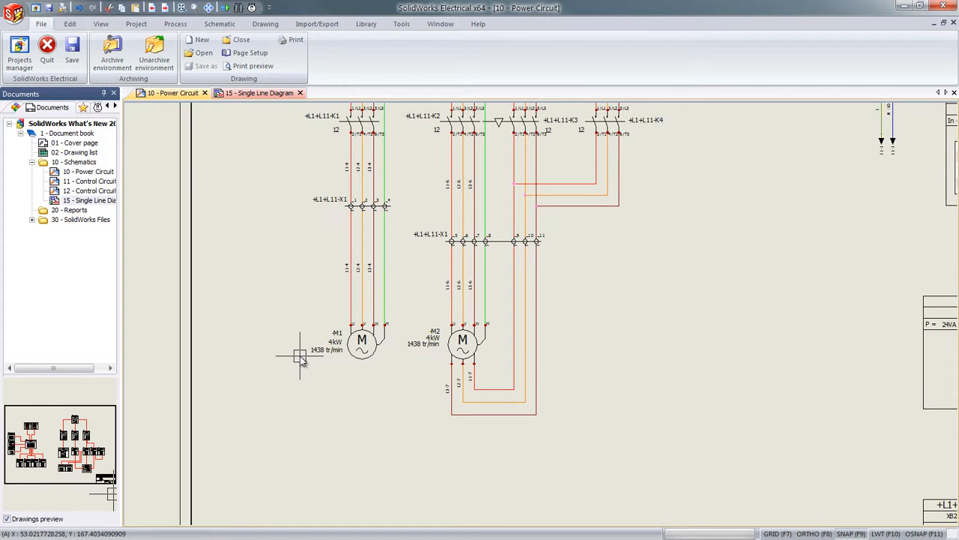
{"action": "left_click", "coordinate": [219, 27]}
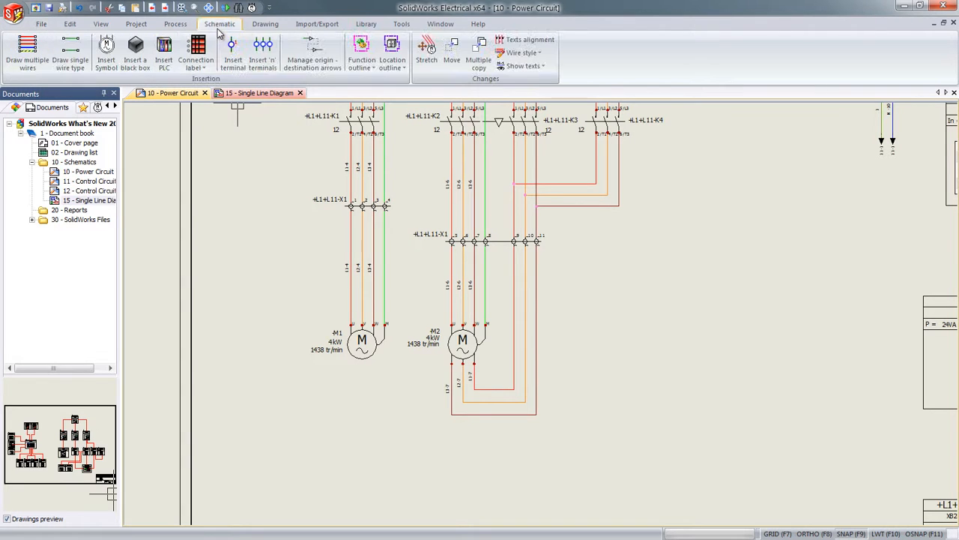
{"action": "left_click", "coordinate": [391, 53]}
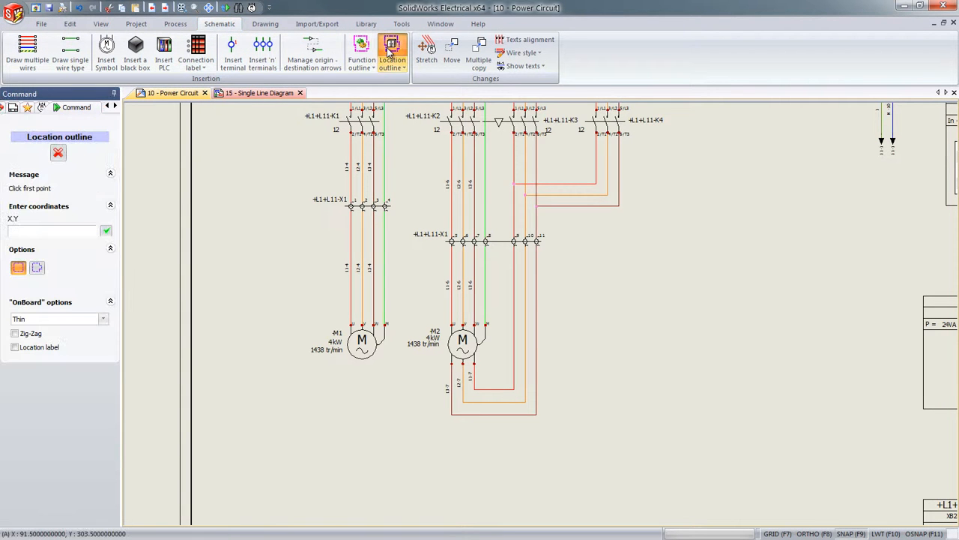
{"action": "left_click", "coordinate": [244, 297]}
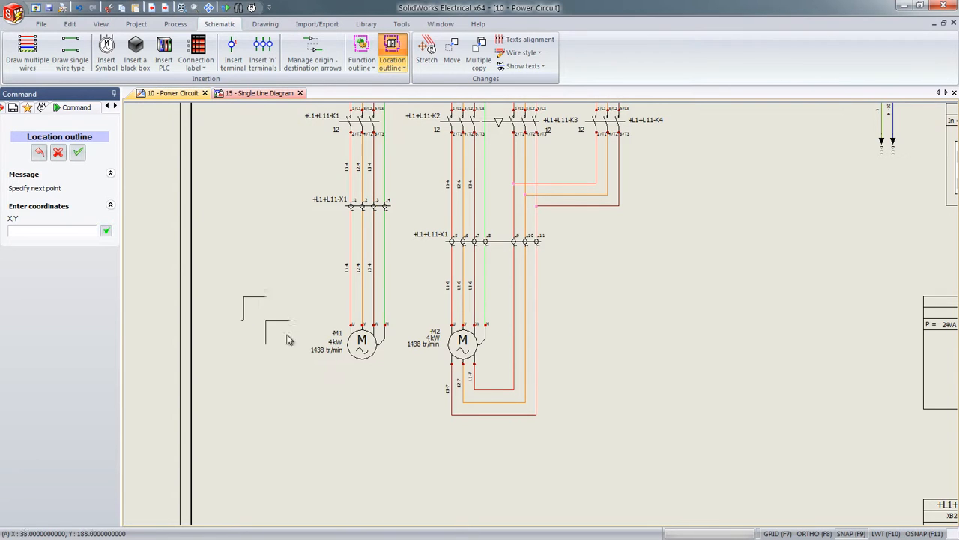
{"action": "left_click", "coordinate": [505, 385]}
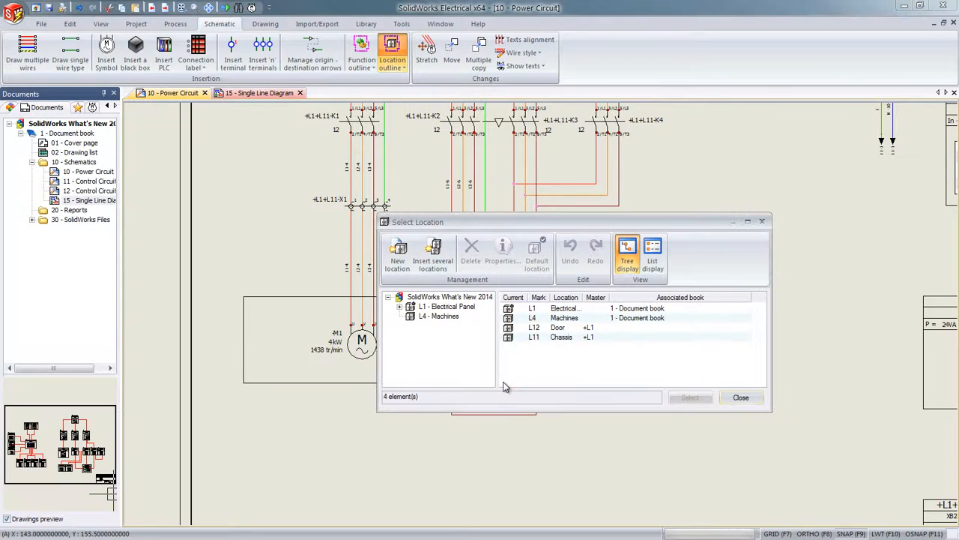
{"action": "left_click", "coordinate": [441, 316]}
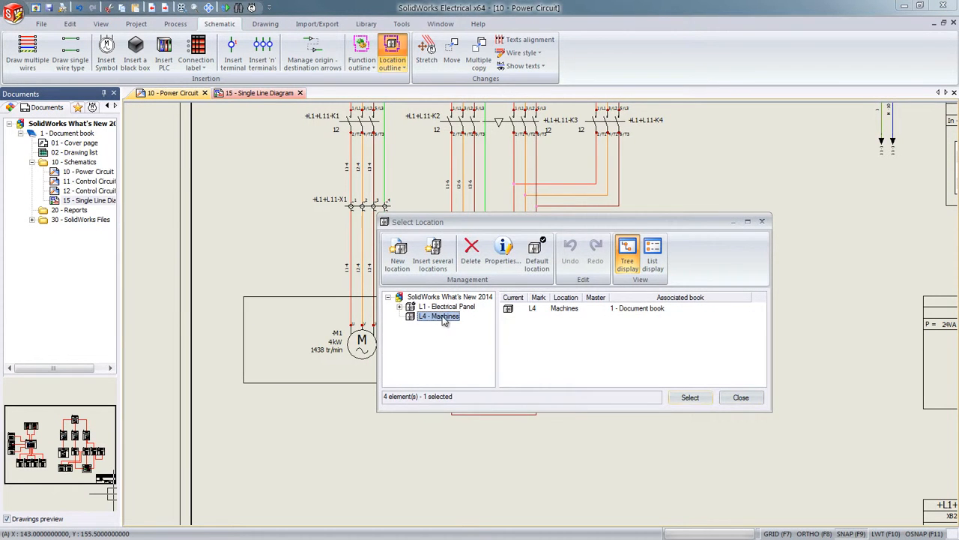
{"action": "left_click", "coordinate": [689, 398]}
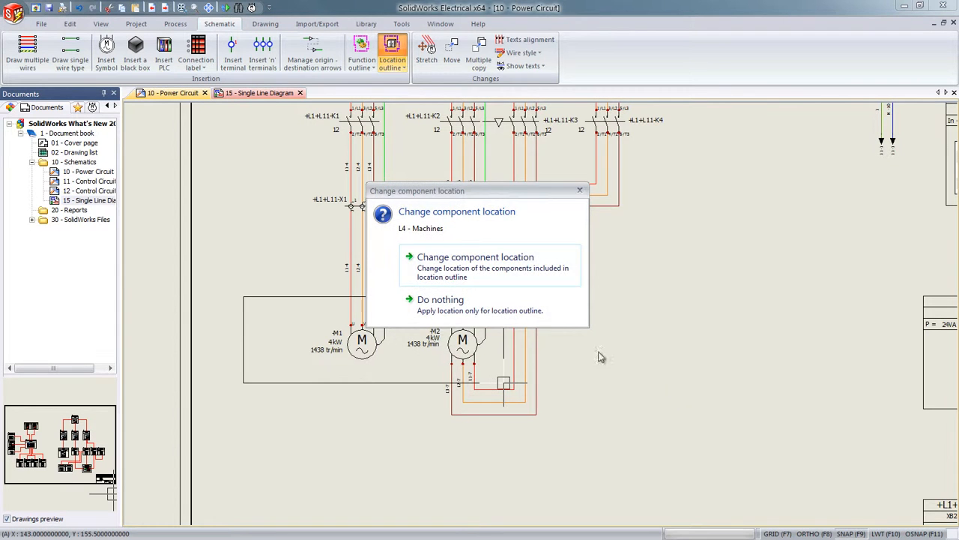
{"action": "left_click", "coordinate": [506, 269]}
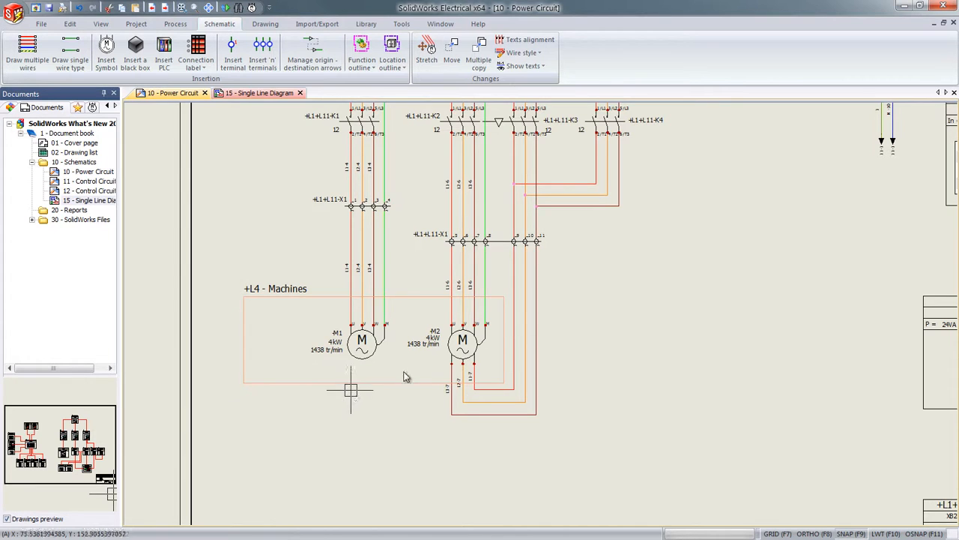
Review the properties of the unclassed Twisted Part Ground Shield symbol and insert it on the two wires below transformer T1.
{"action": "middle_click_drag", "start_coordinate": [753, 248], "coordinate": [369, 448]}
{"action": "scroll", "coordinate": [456, 374], "scroll_direction": "up", "scroll_amount": 4}
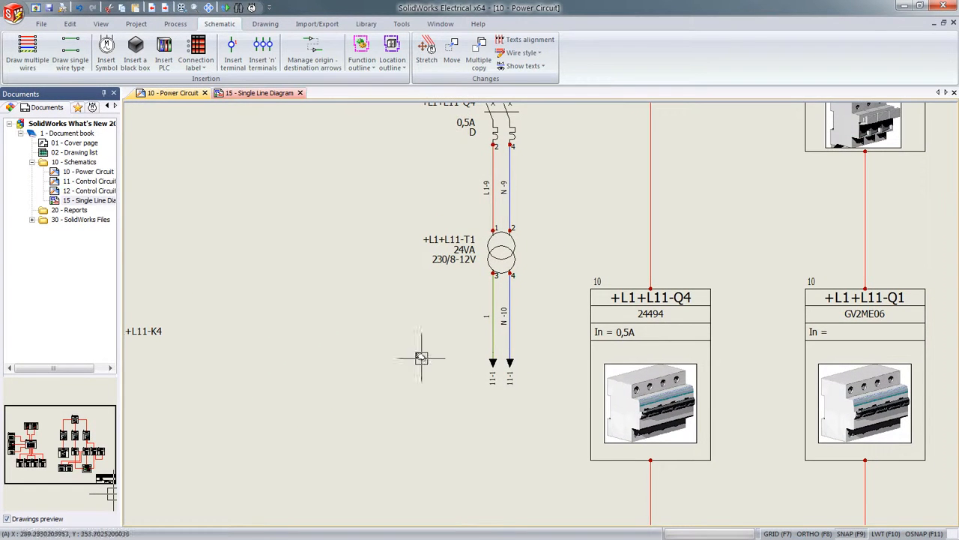
{"action": "left_click", "coordinate": [106, 54]}
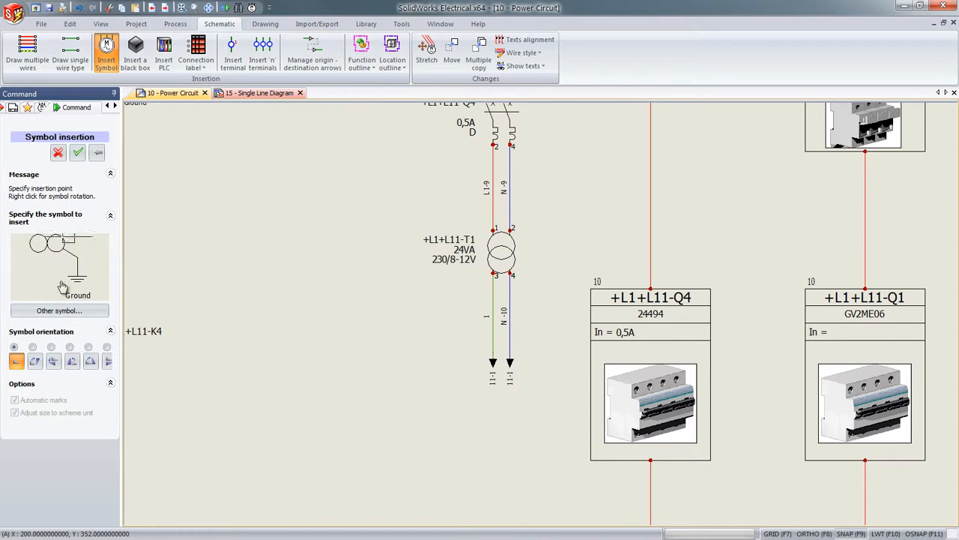
{"action": "left_click", "coordinate": [59, 310]}
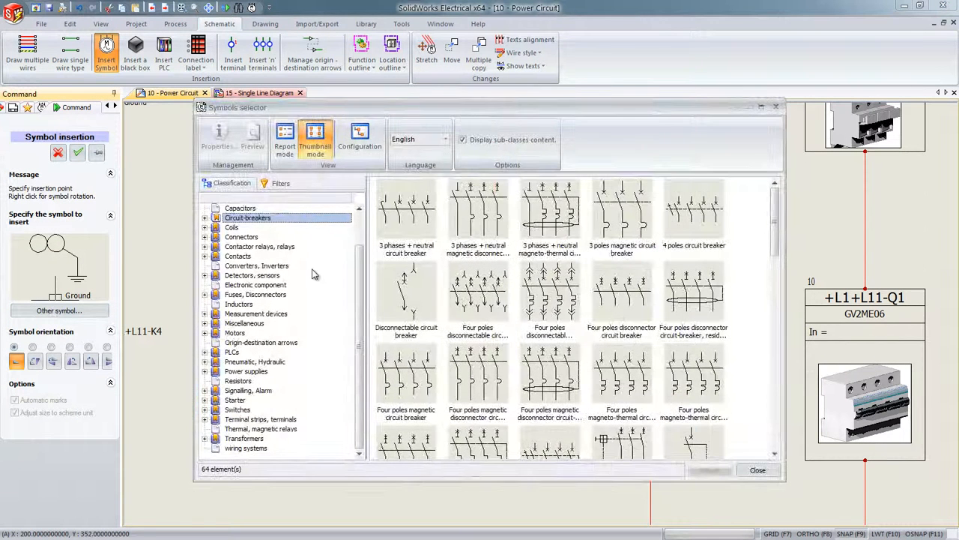
{"action": "scroll", "coordinate": [359, 270], "scroll_direction": "up", "scroll_amount": 2}
{"action": "left_click", "coordinate": [277, 212]}
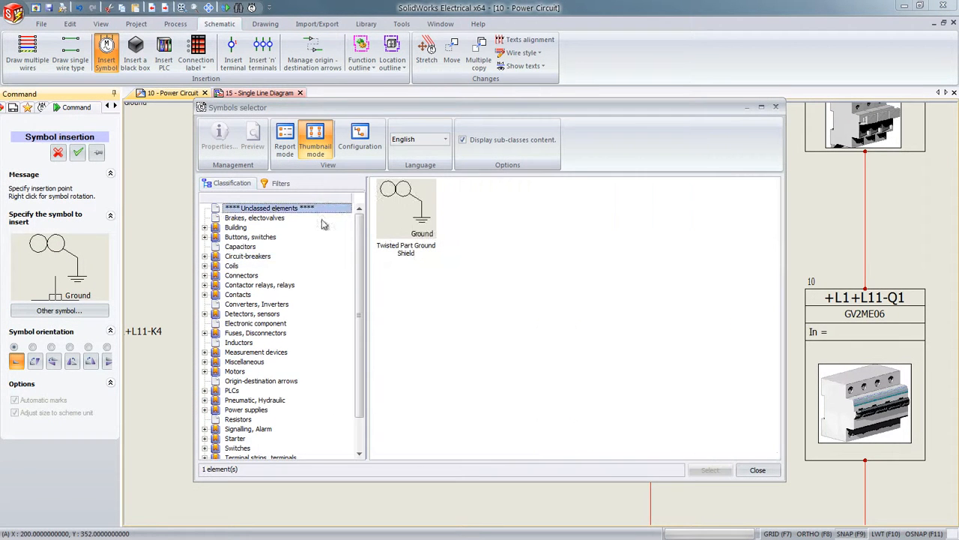
{"action": "left_click", "coordinate": [409, 226]}
{"action": "right_click", "coordinate": [408, 225]}
{"action": "left_click", "coordinate": [433, 256]}
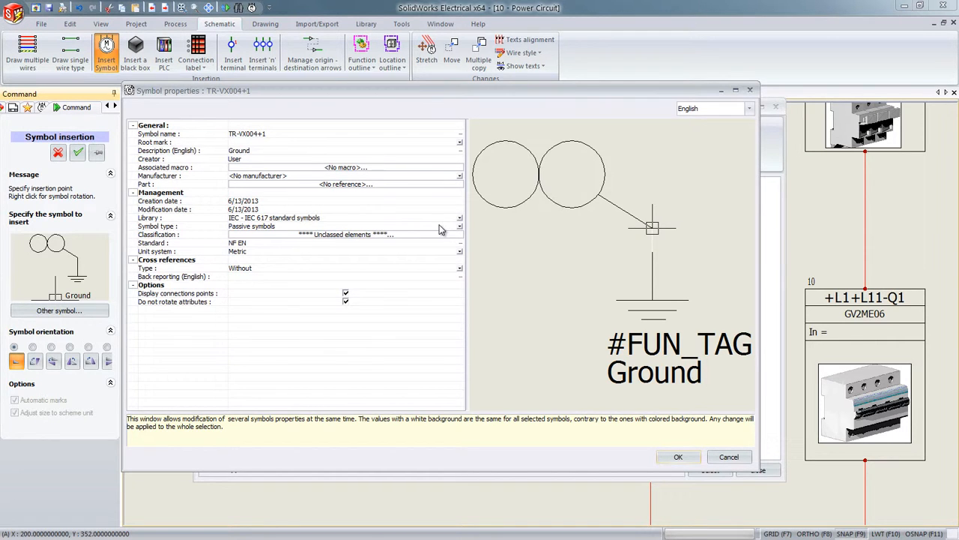
{"action": "left_click", "coordinate": [673, 458]}
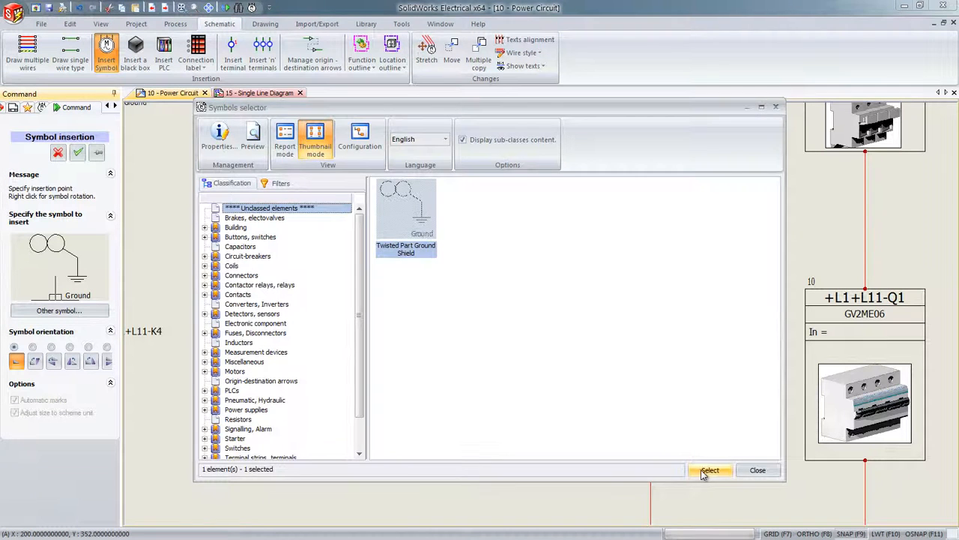
{"action": "left_click", "coordinate": [704, 471]}
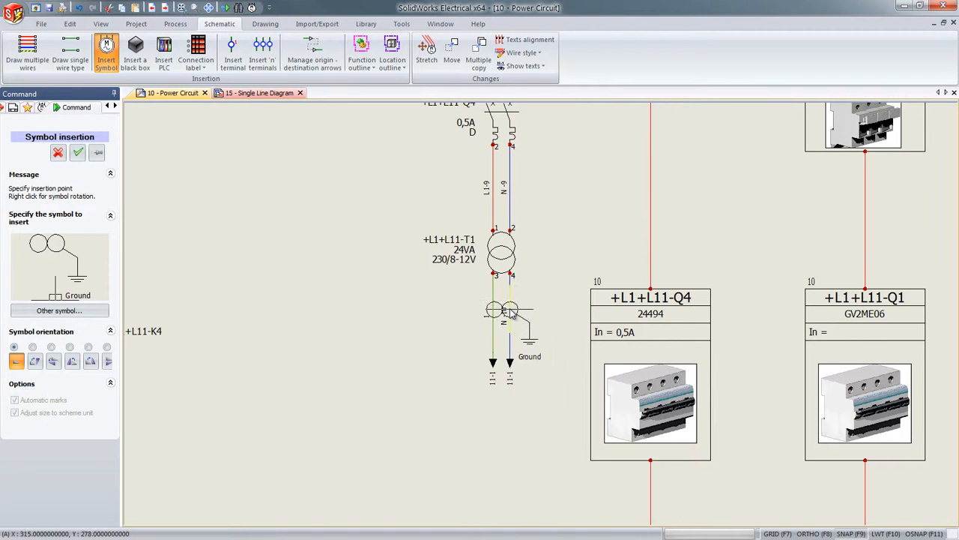
{"action": "left_click", "coordinate": [509, 312]}
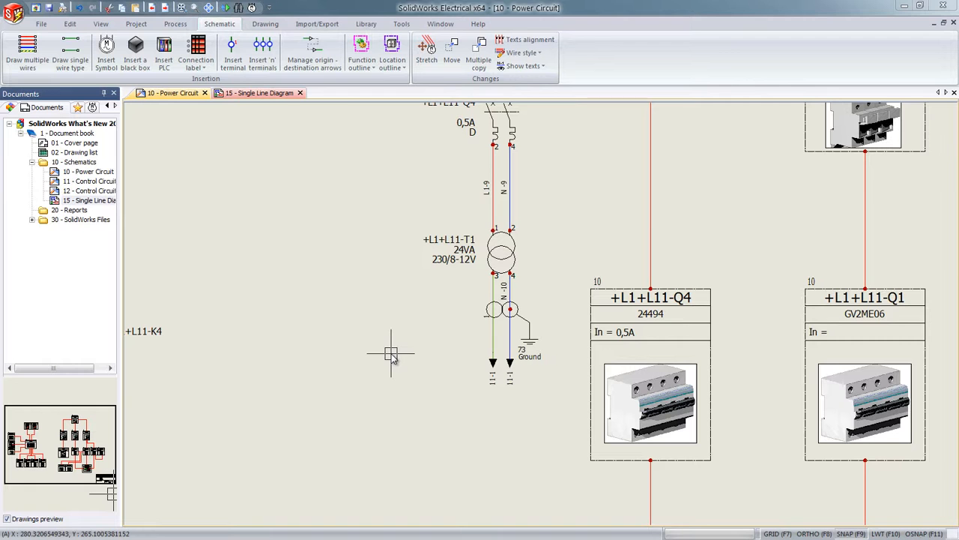
Search the whole project for components with the mark k1 using the Search Manager.
{"action": "left_click", "coordinate": [404, 25]}
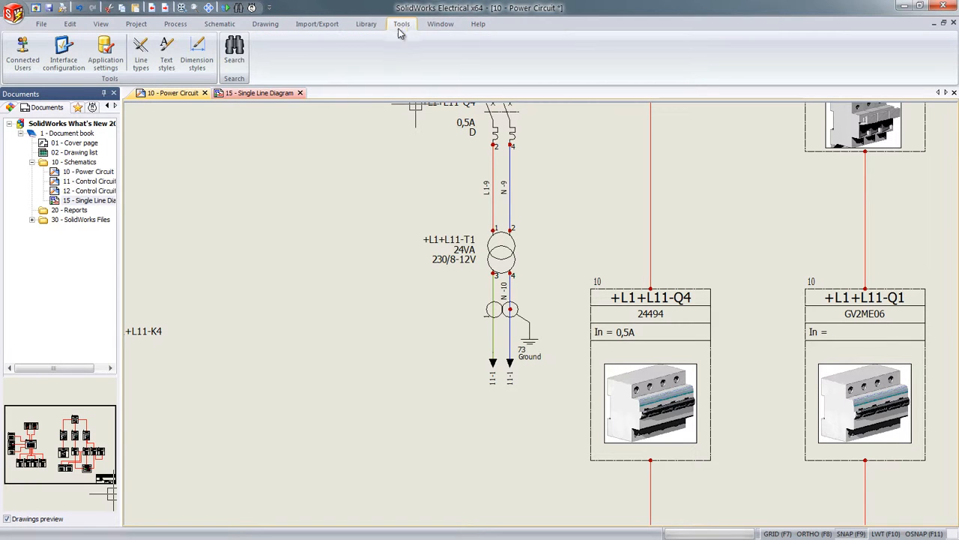
{"action": "left_click", "coordinate": [236, 54]}
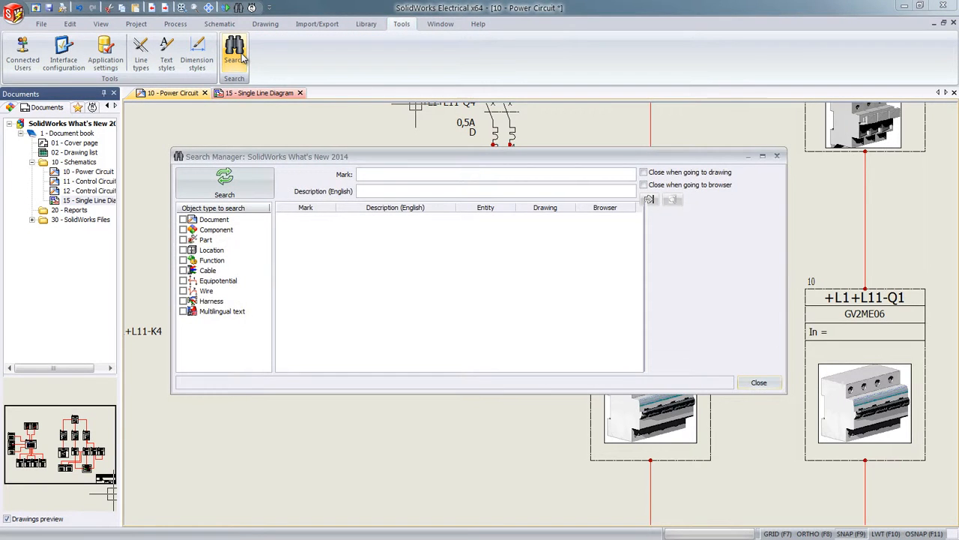
{"action": "left_click", "coordinate": [184, 230]}
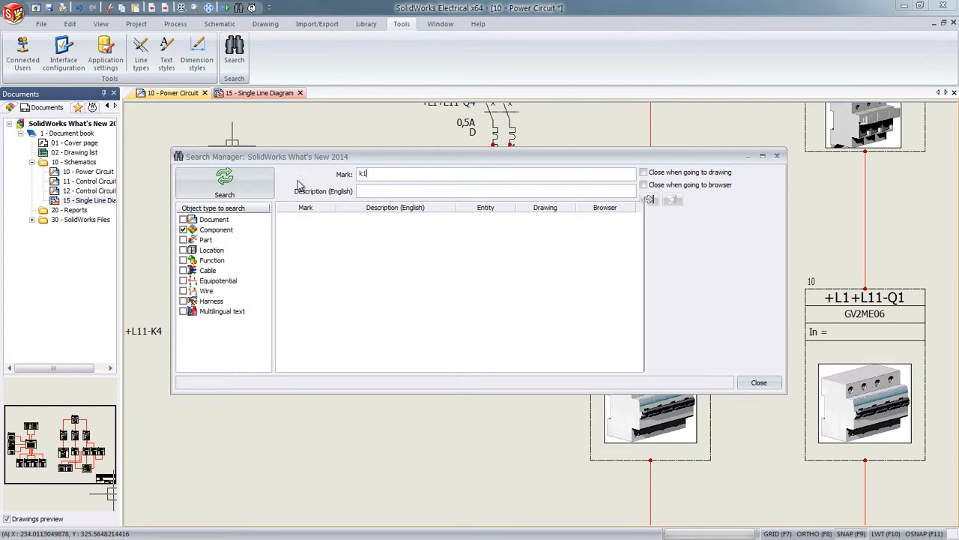
{"action": "left_click", "coordinate": [224, 183]}
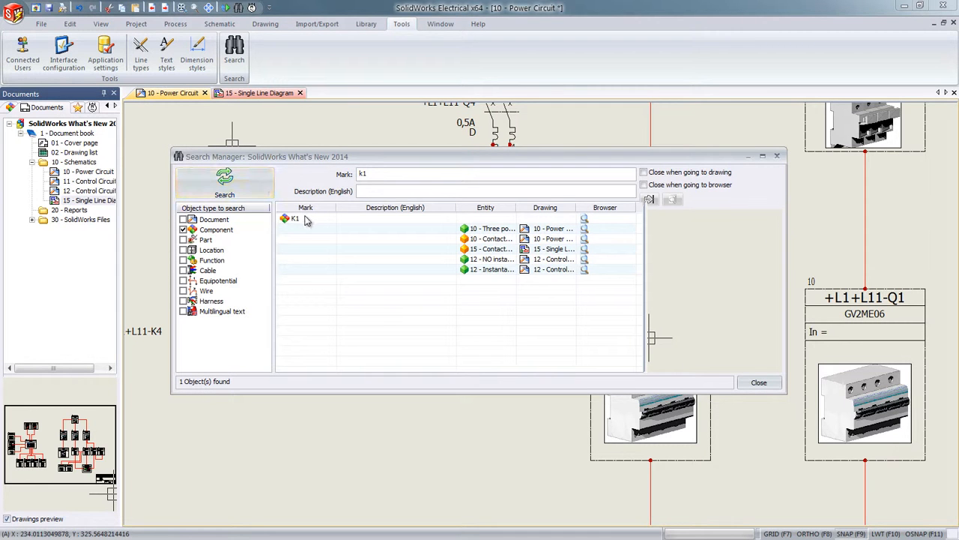
Preview K1's contactor entries in drawings 10 and 15 and its three-pole entry in drawing 10, and close the Search Manager.
{"action": "left_click", "coordinate": [492, 240]}
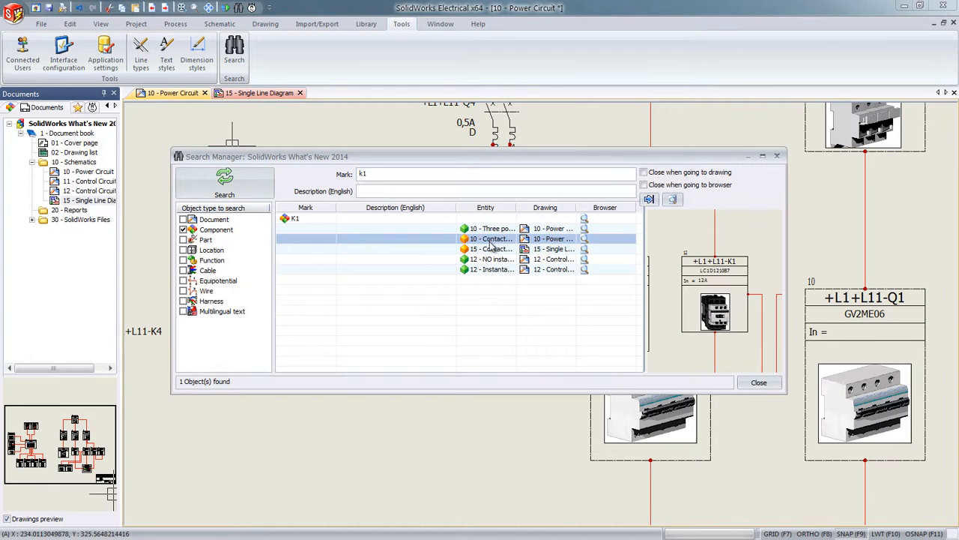
{"action": "left_click", "coordinate": [492, 249]}
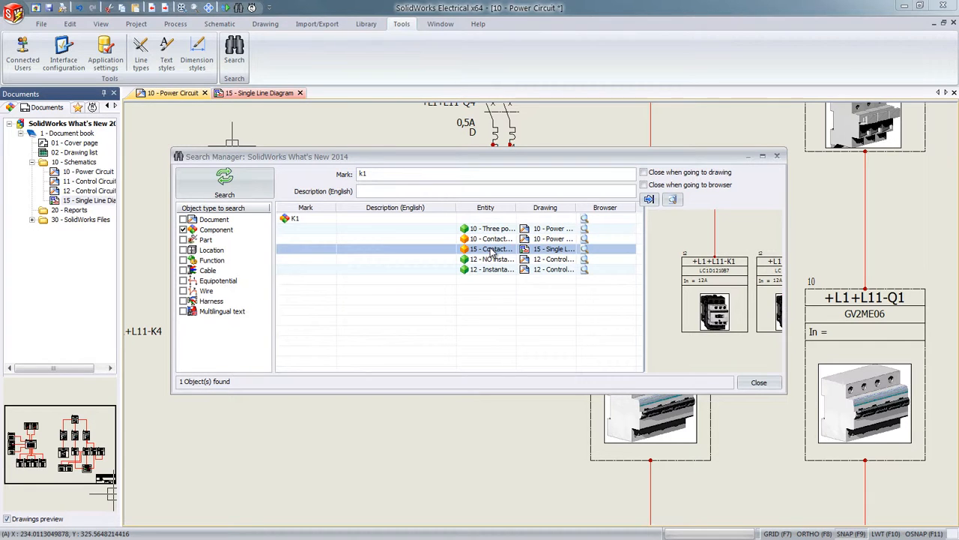
{"action": "left_click", "coordinate": [487, 229]}
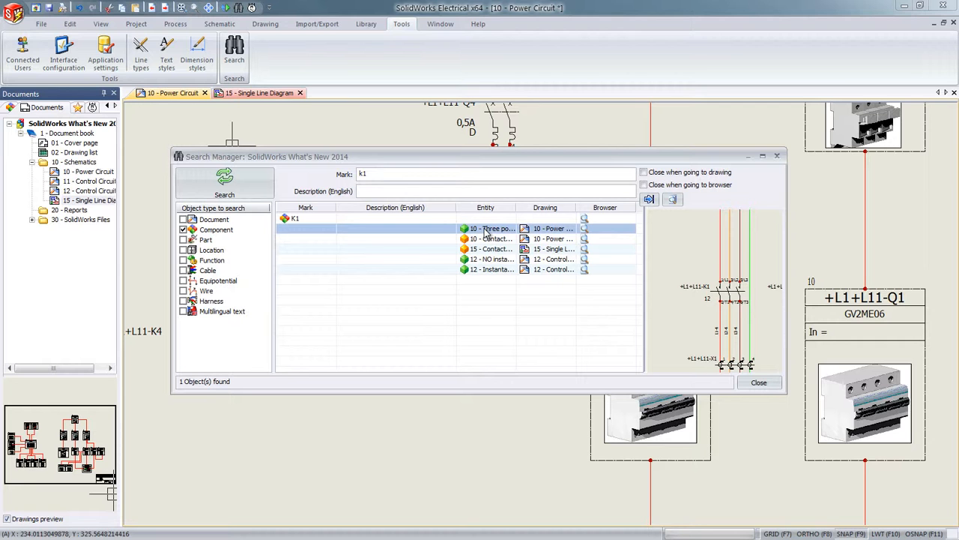
{"action": "left_click", "coordinate": [777, 156]}
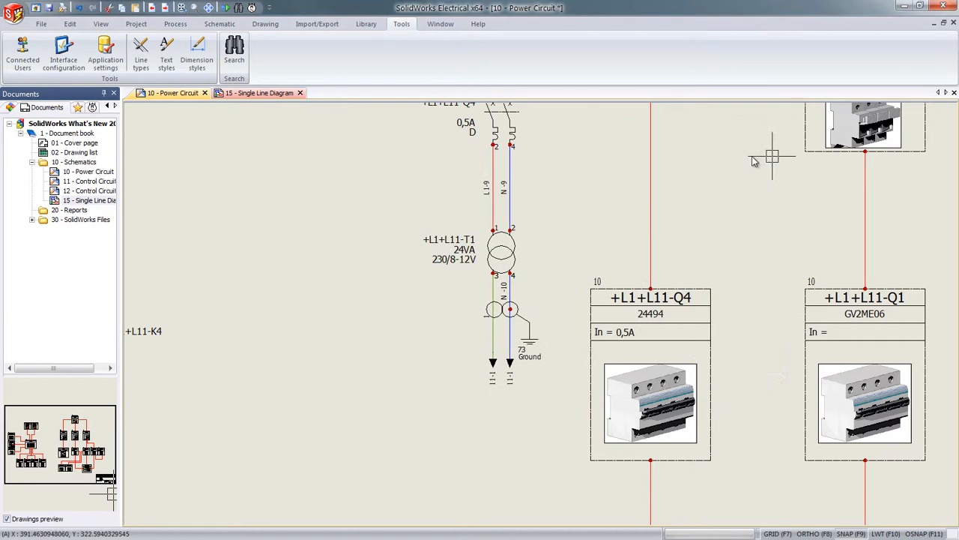
Search the project's component tree for components with the description "disconnector".
{"action": "left_click", "coordinate": [14, 108]}
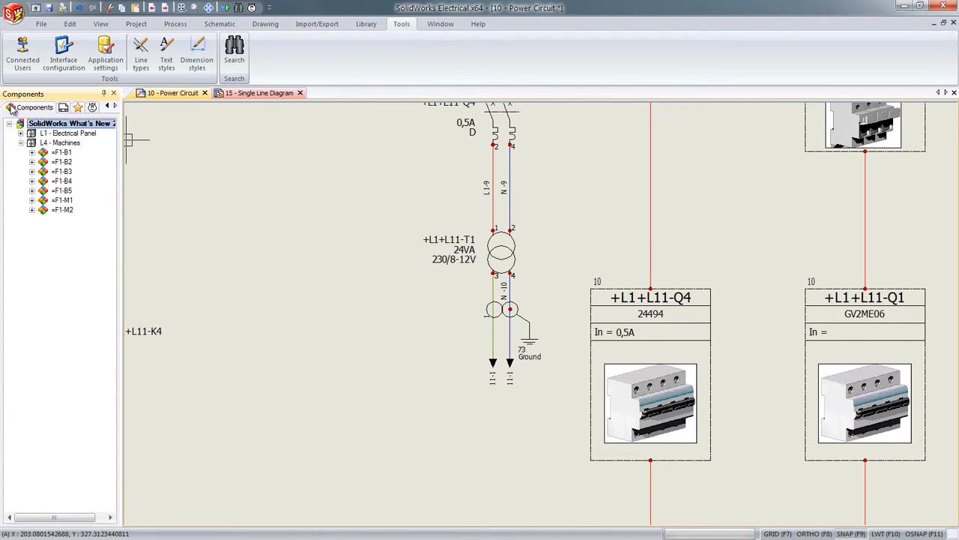
{"action": "right_click", "coordinate": [49, 127]}
{"action": "left_click", "coordinate": [62, 157]}
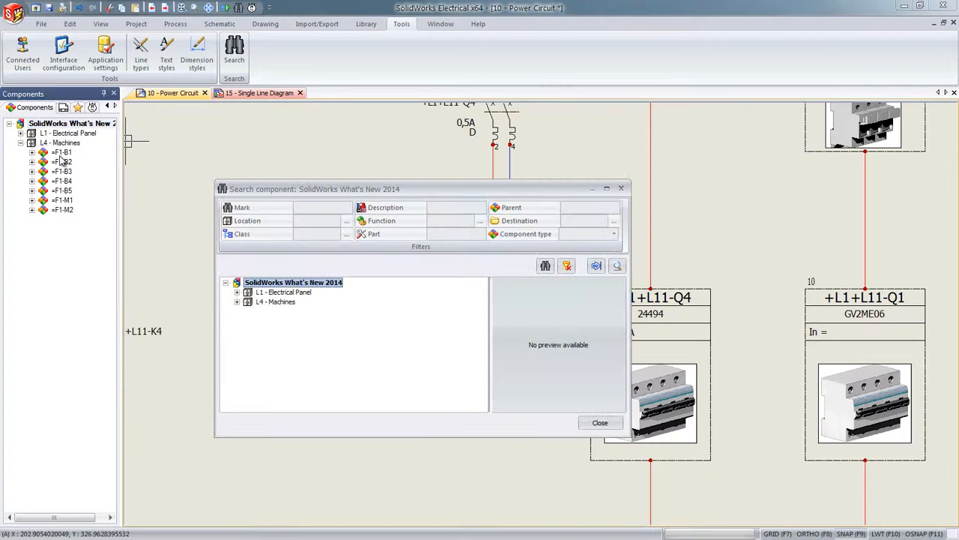
{"action": "left_click", "coordinate": [441, 209]}
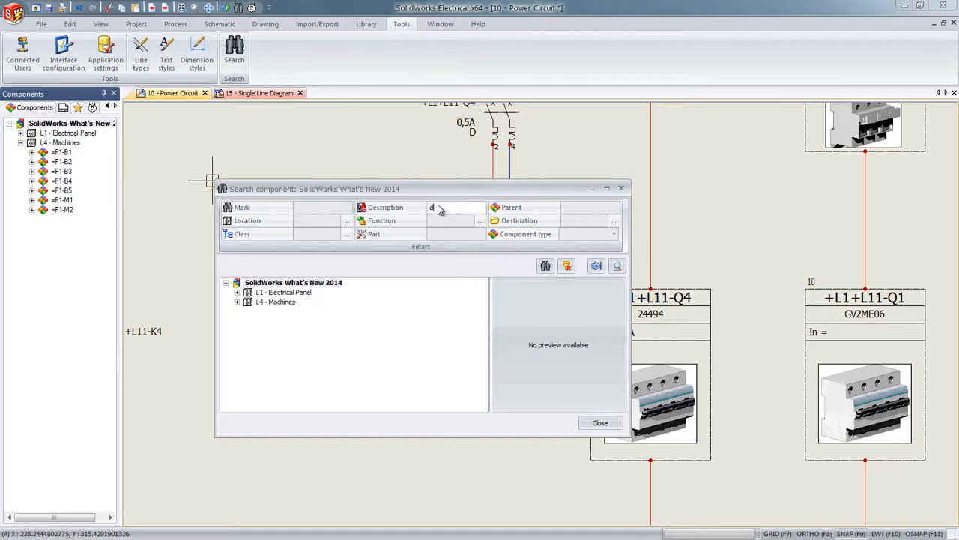
{"action": "key", "text": "Return"}
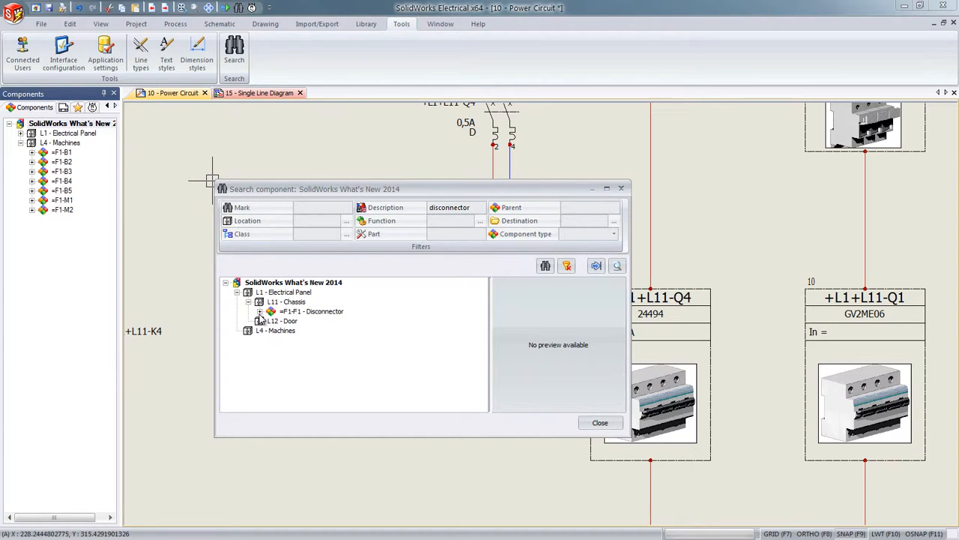
Expand the F1 disconnector result, go to its 4 poles disconnector-fuse symbol in the drawing, and close the component search.
{"action": "left_click", "coordinate": [259, 312]}
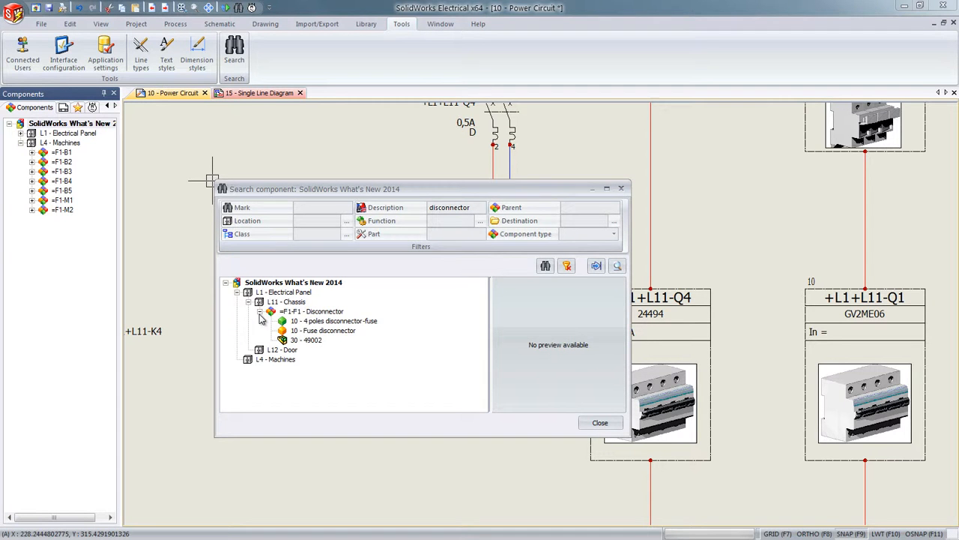
{"action": "left_click", "coordinate": [310, 321]}
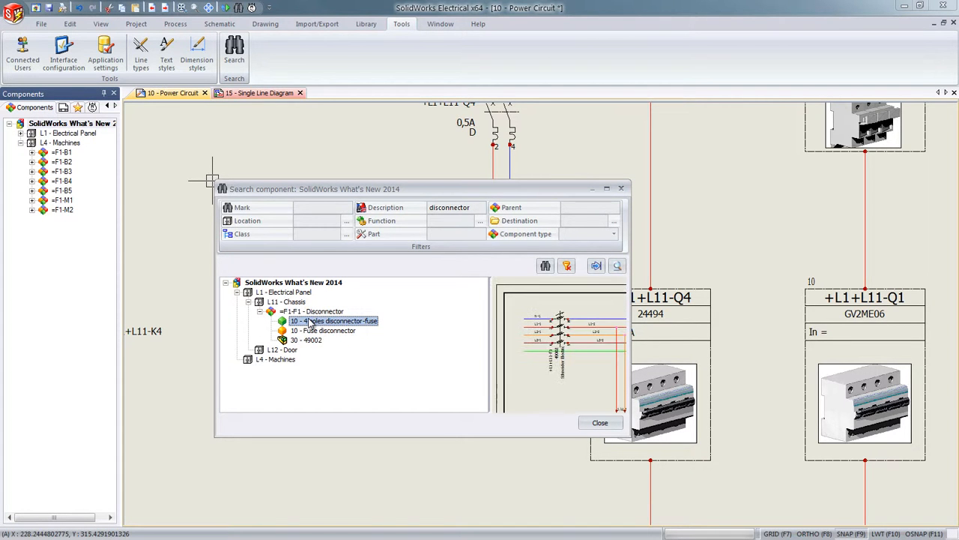
{"action": "right_click", "coordinate": [310, 322]}
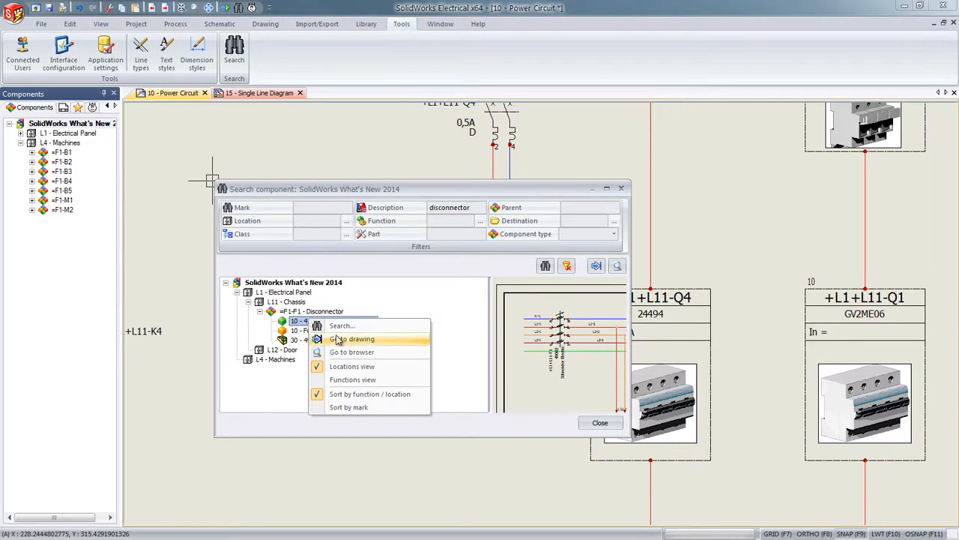
{"action": "left_click", "coordinate": [339, 340]}
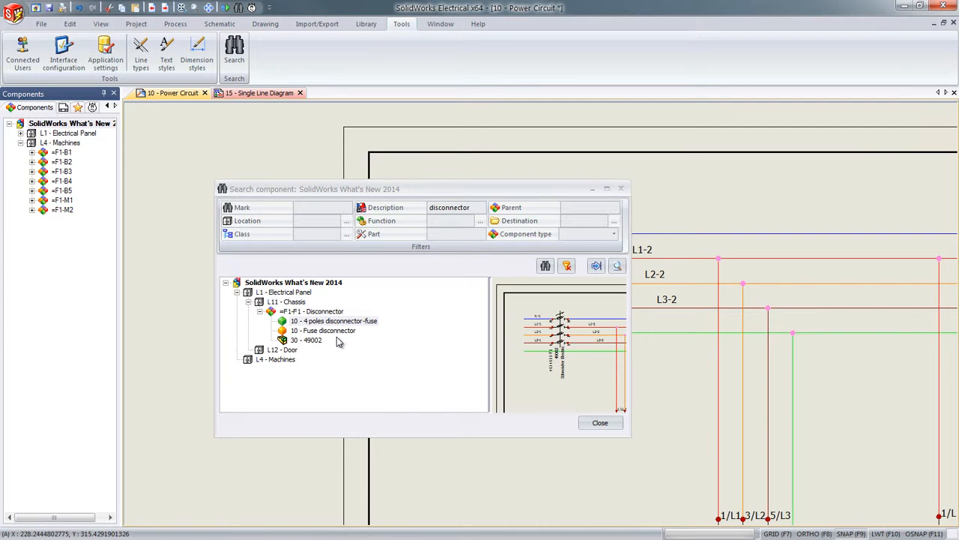
{"action": "left_click_drag", "start_coordinate": [339, 197], "coordinate": [201, 166]}
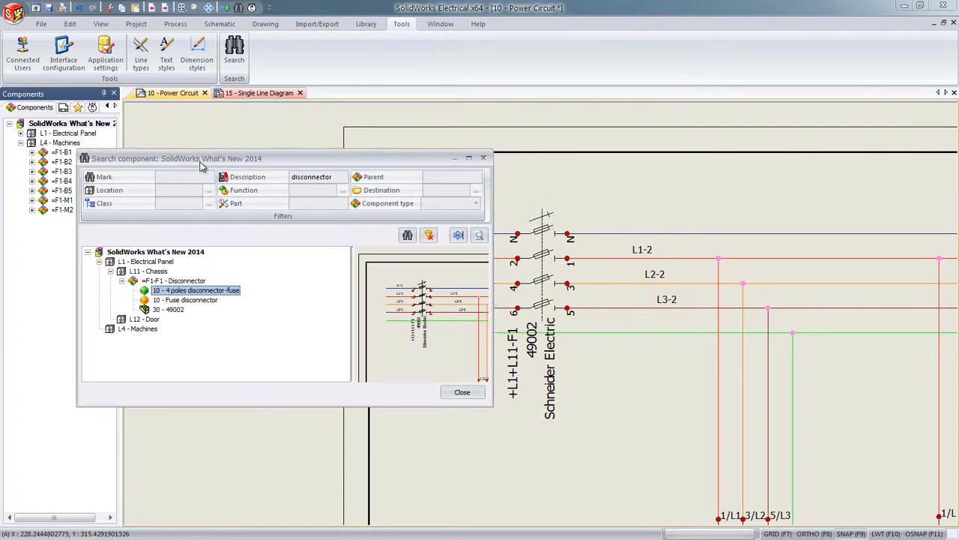
{"action": "left_click", "coordinate": [459, 392]}
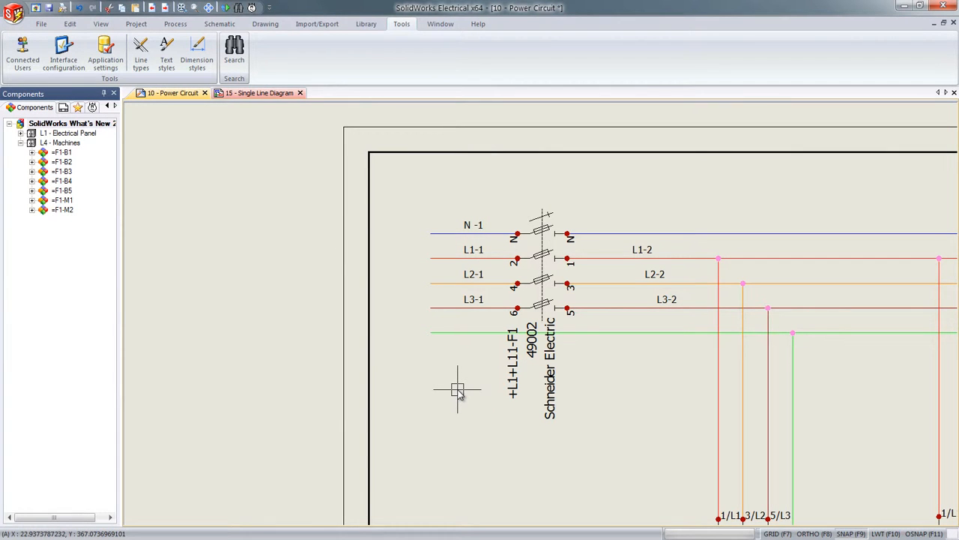
Draw a rectangular Wipeout covering the F1 disconnector symbol and its labels on the power circuit.
{"action": "left_click", "coordinate": [266, 23]}
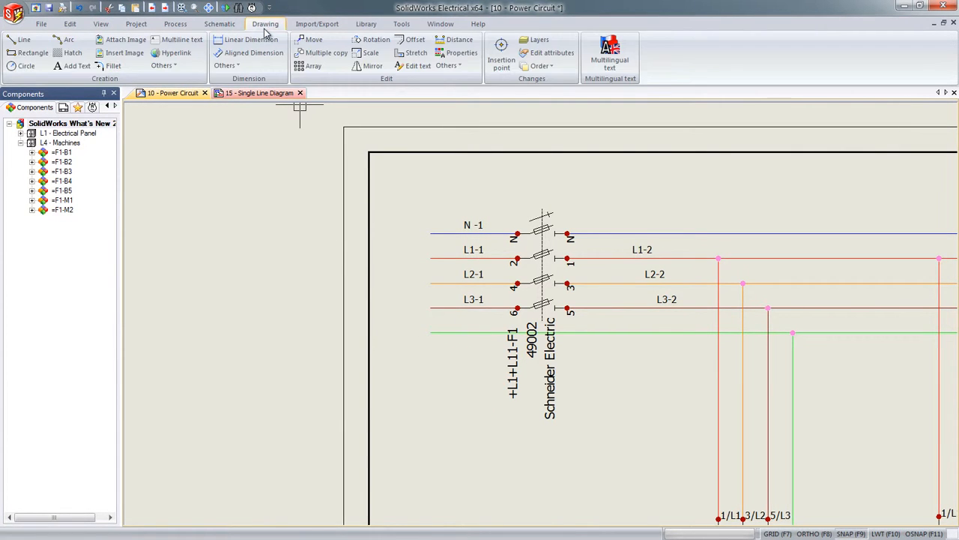
{"action": "left_click", "coordinate": [162, 66]}
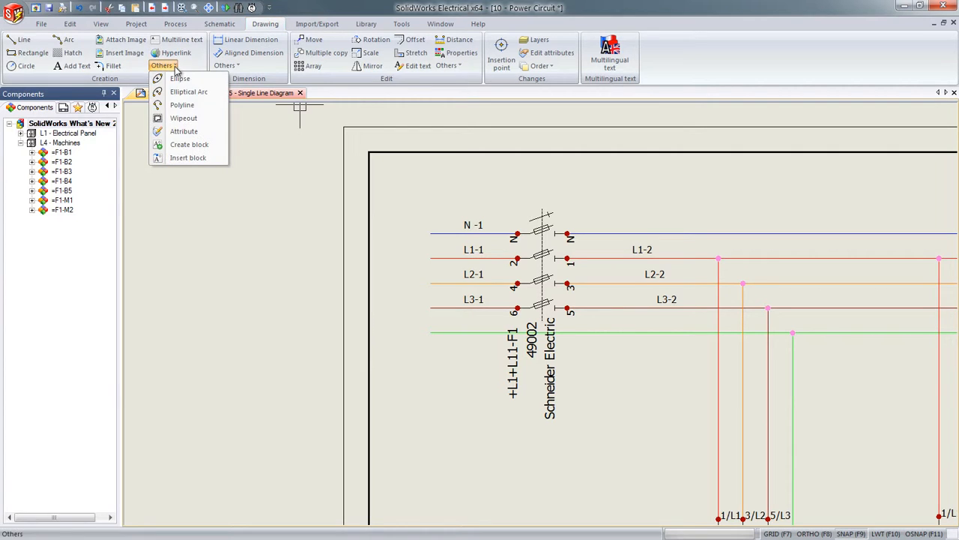
{"action": "left_click", "coordinate": [180, 119]}
{"action": "left_click", "coordinate": [498, 197]}
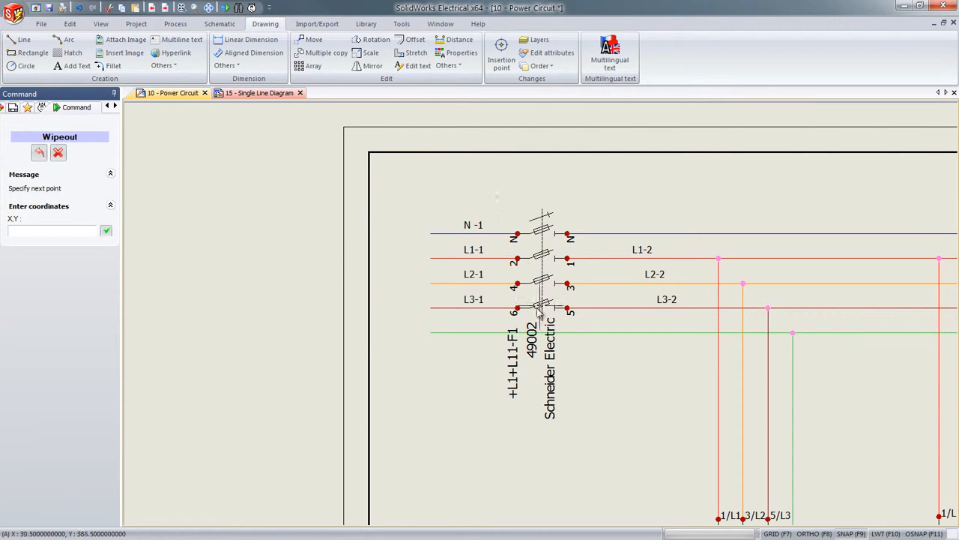
{"action": "left_click", "coordinate": [498, 426]}
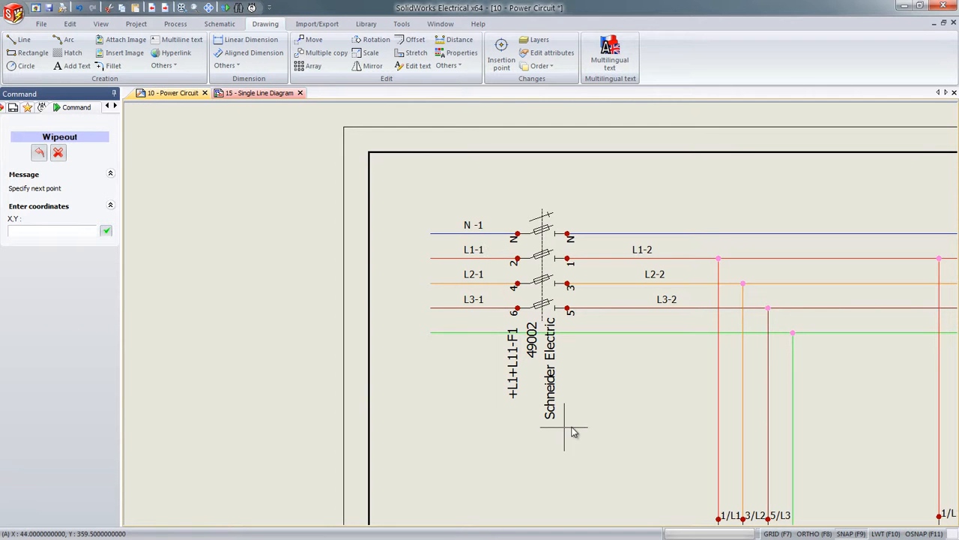
{"action": "left_click", "coordinate": [580, 427]}
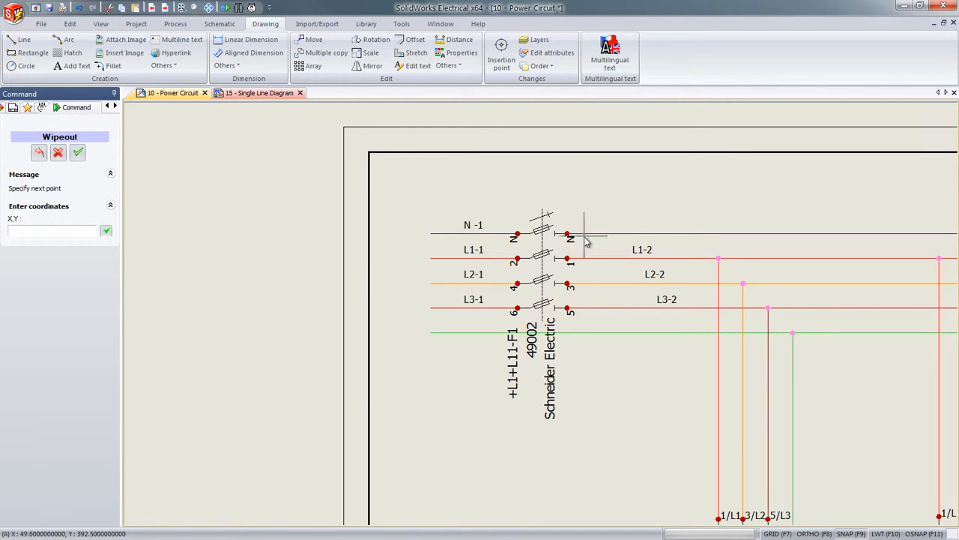
{"action": "left_click", "coordinate": [577, 199]}
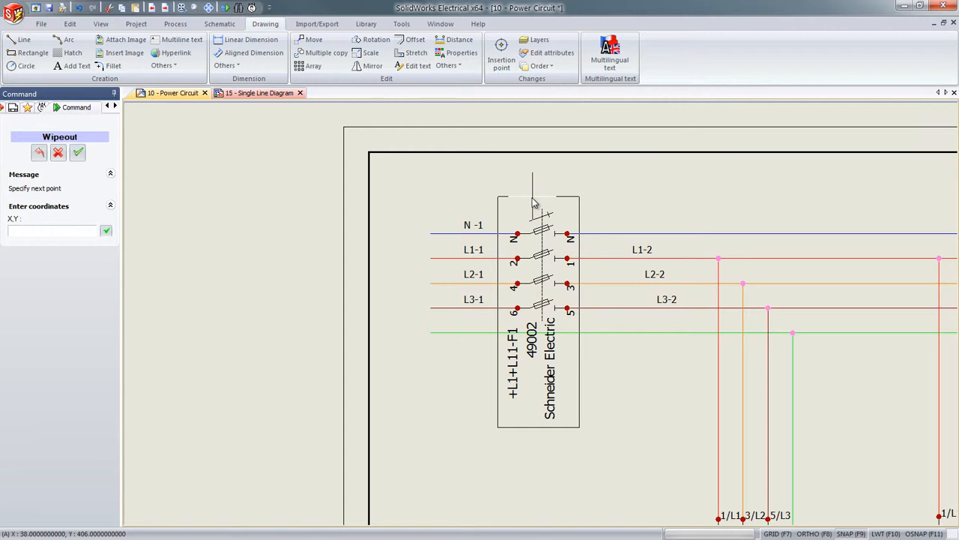
{"action": "right_click", "coordinate": [497, 196]}
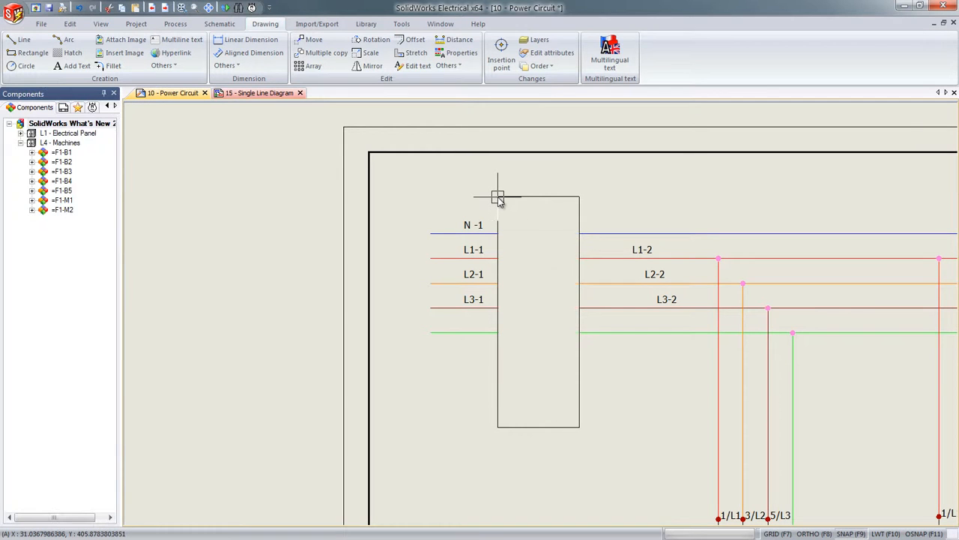
Copy the complete motor M1 branch, including Q1, K1, the X1 terminals and the wires up to the supply lines.
{"action": "middle_click", "coordinate": [335, 219]}
{"action": "middle_click", "coordinate": [335, 219]}
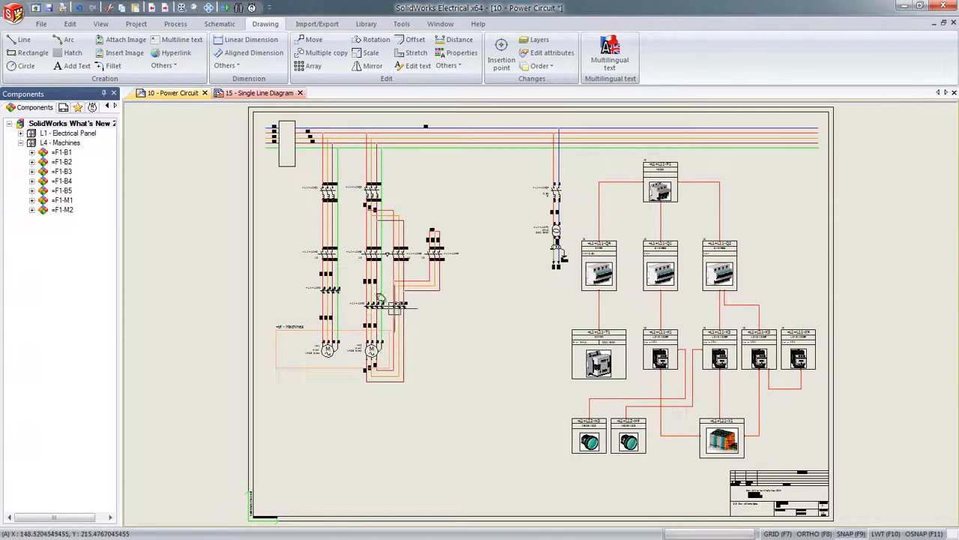
{"action": "scroll", "coordinate": [371, 277], "scroll_direction": "up", "scroll_amount": 4}
{"action": "middle_click_drag", "start_coordinate": [517, 350], "coordinate": [547, 359]}
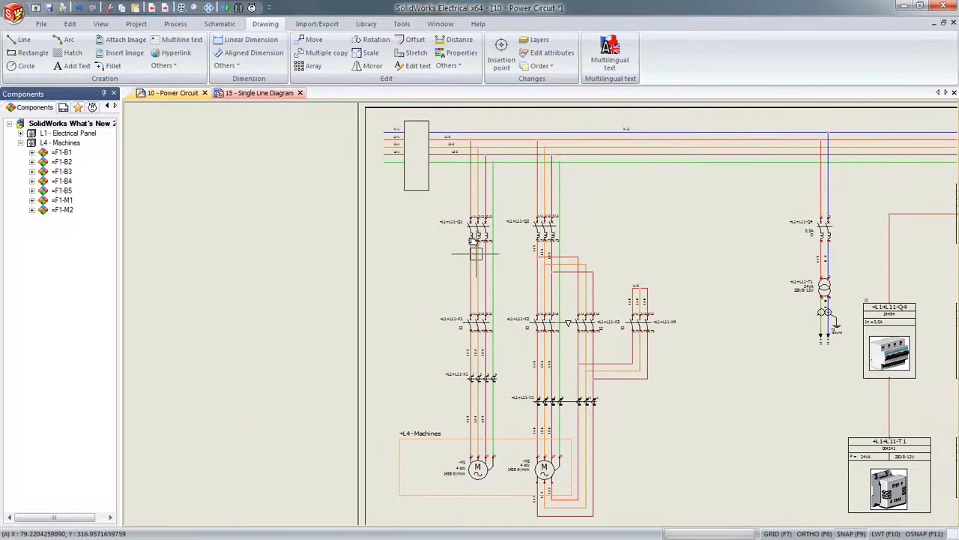
{"action": "left_click", "coordinate": [439, 178]}
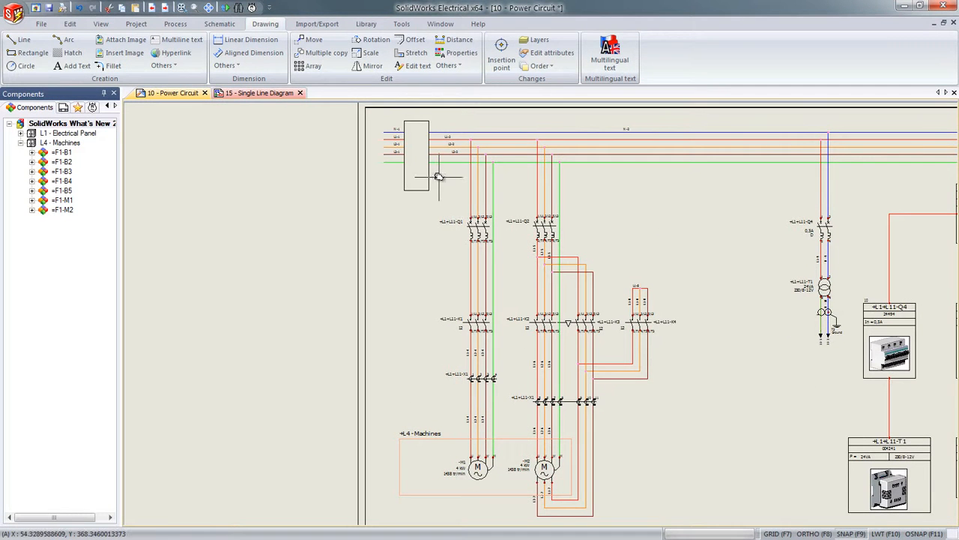
{"action": "left_click", "coordinate": [508, 492]}
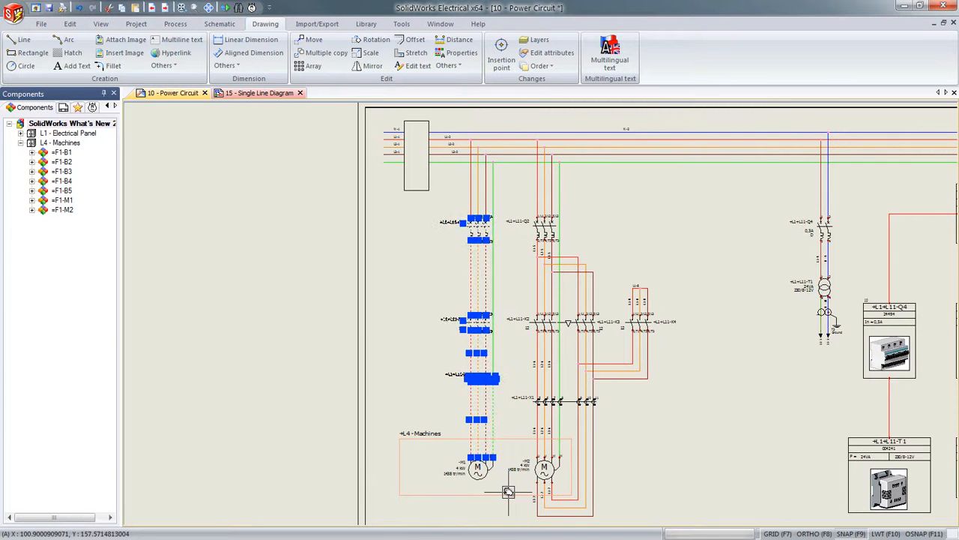
{"action": "left_click", "coordinate": [480, 467]}
{"action": "left_click", "coordinate": [492, 275]}
{"action": "left_click", "coordinate": [486, 206]}
{"action": "left_click", "coordinate": [478, 198]}
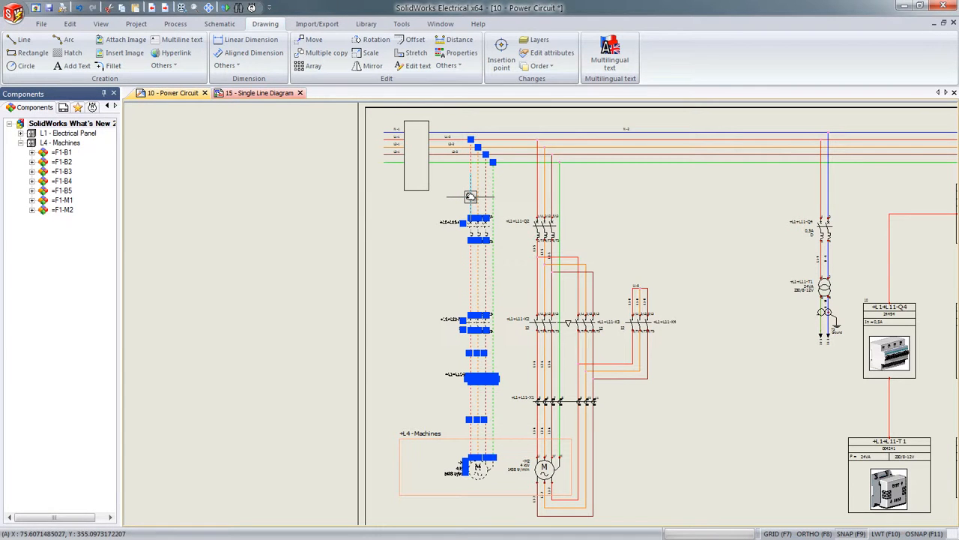
{"action": "left_click", "coordinate": [69, 24]}
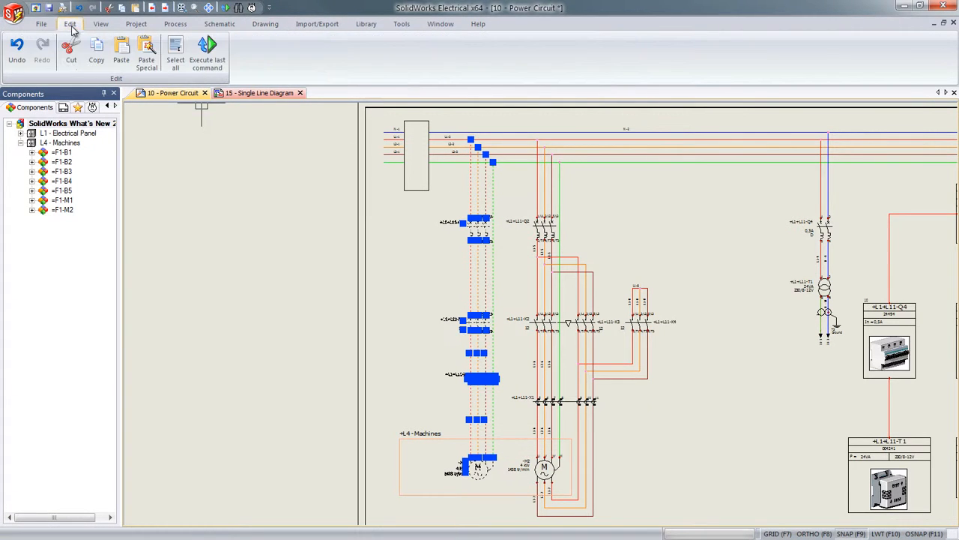
{"action": "left_click", "coordinate": [96, 50]}
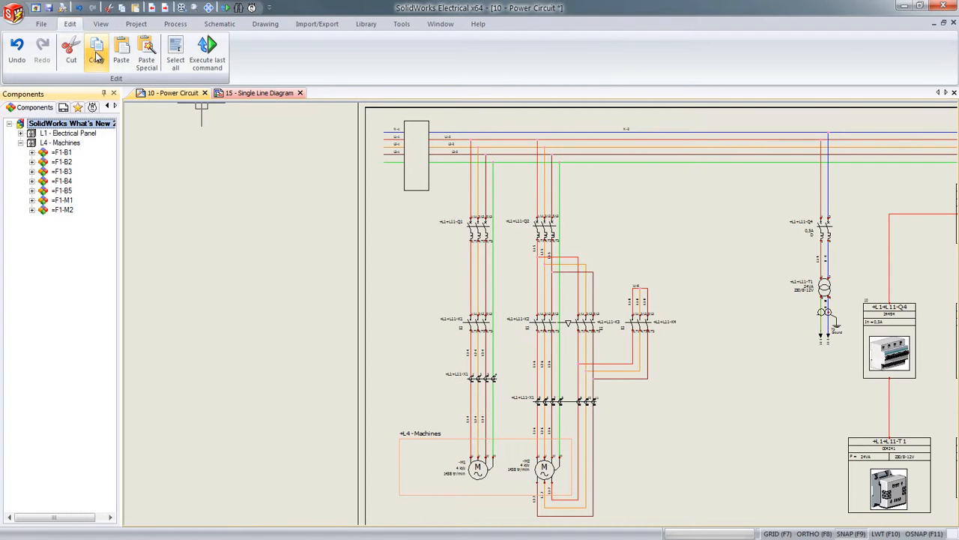
Paste Special the copied motor branch between the K4 contactor and the Q4 branch, using Create new mark for the terminal strip.
{"action": "left_click", "coordinate": [147, 58]}
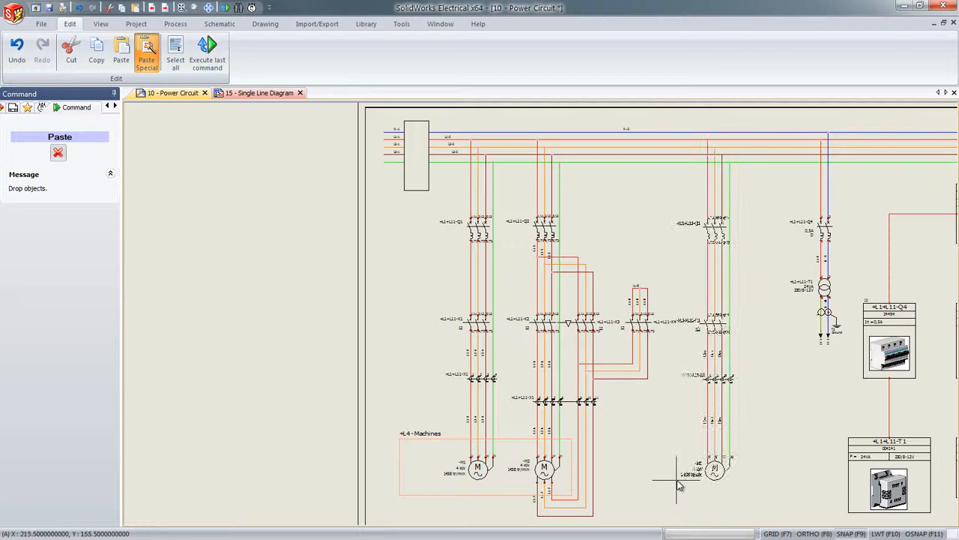
{"action": "left_click", "coordinate": [686, 484]}
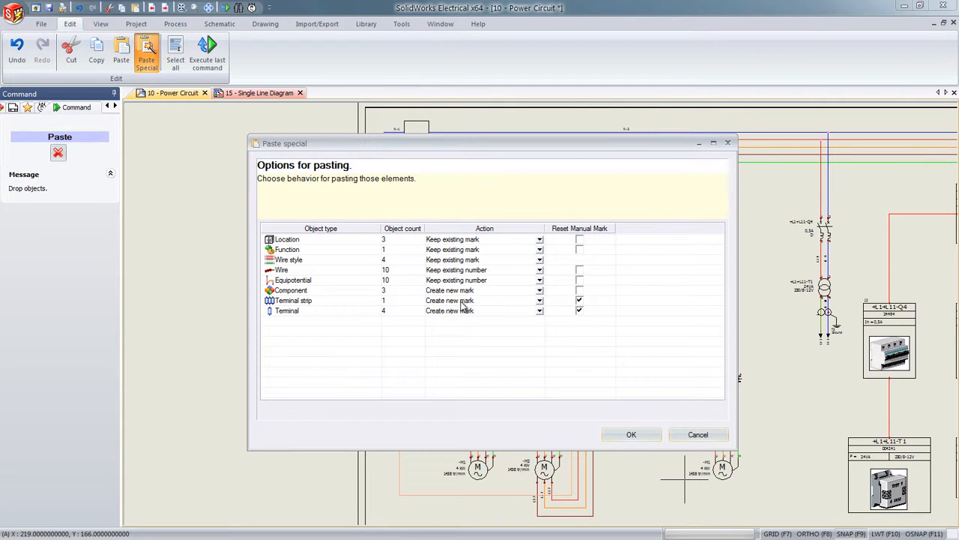
{"action": "left_click", "coordinate": [540, 300]}
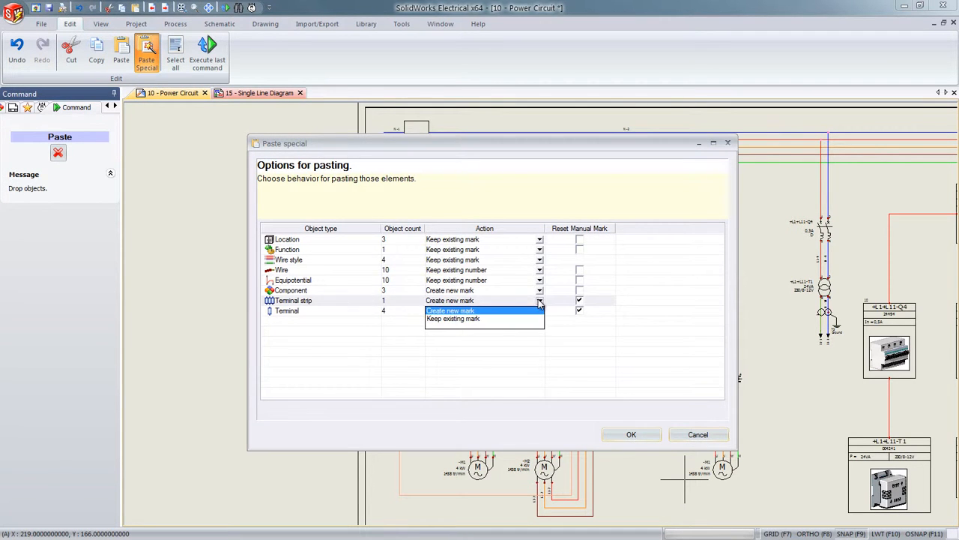
{"action": "left_click", "coordinate": [535, 313]}
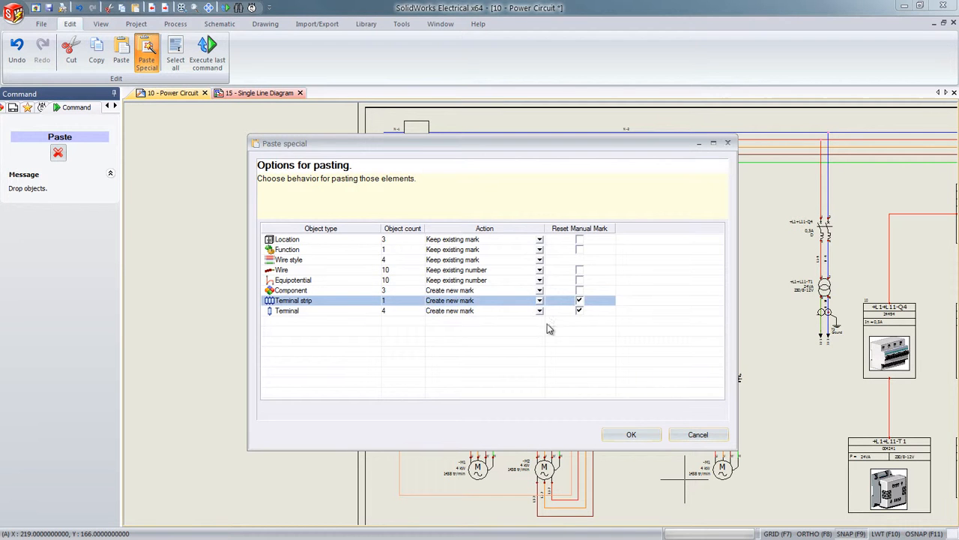
{"action": "left_click", "coordinate": [643, 436]}
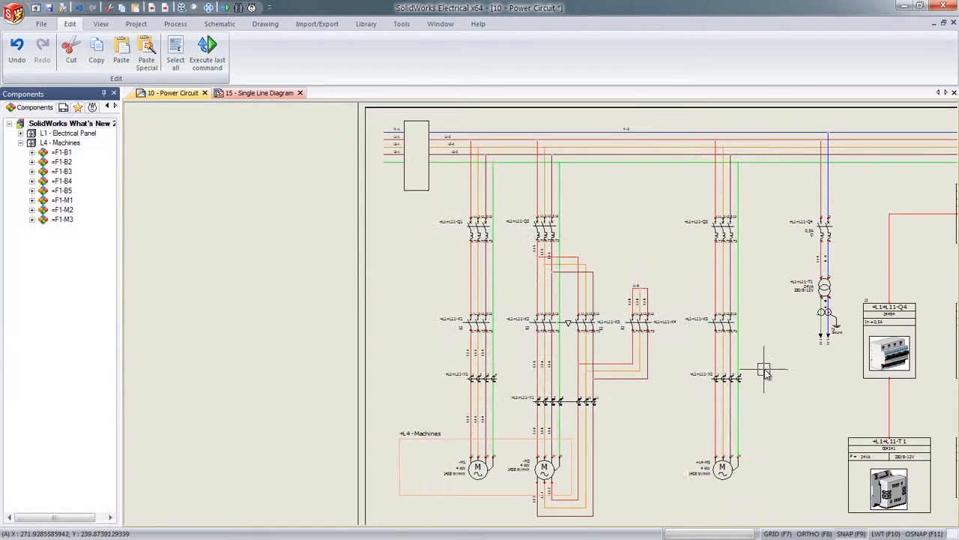
Show the wire labels on the three phase wires between Q1 and K1.
{"action": "scroll", "coordinate": [768, 371], "scroll_direction": "up", "scroll_amount": 2}
{"action": "middle_click_drag", "start_coordinate": [742, 232], "coordinate": [726, 152]}
{"action": "middle_click_drag", "start_coordinate": [321, 133], "coordinate": [540, 257]}
{"action": "scroll", "coordinate": [462, 262], "scroll_direction": "up", "scroll_amount": 4}
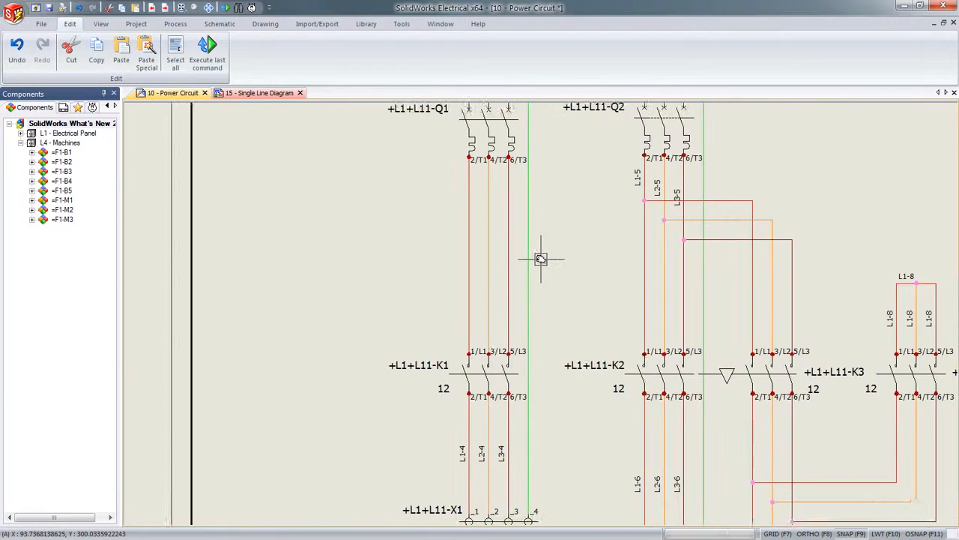
{"action": "scroll", "coordinate": [541, 259], "scroll_direction": "up", "scroll_amount": 1}
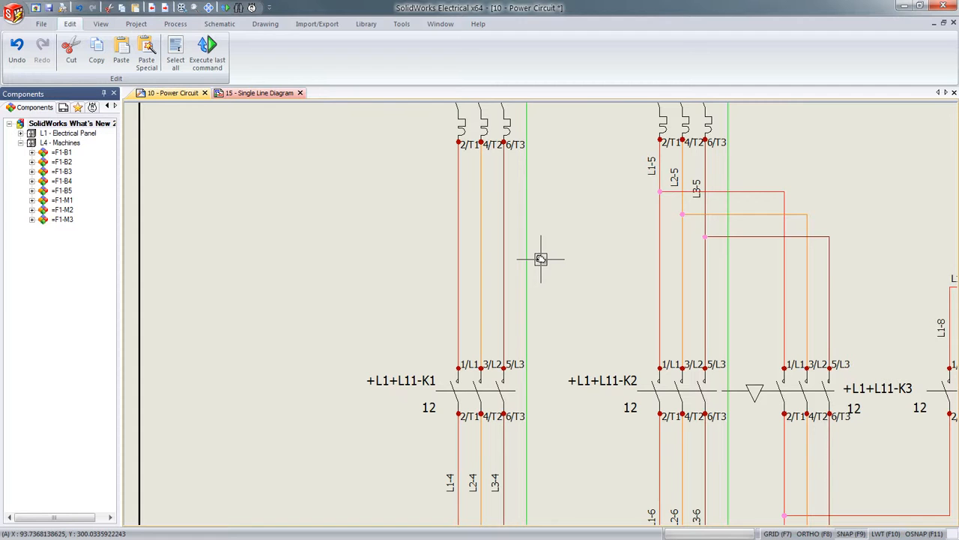
{"action": "left_click", "coordinate": [459, 247]}
{"action": "left_click", "coordinate": [480, 249]}
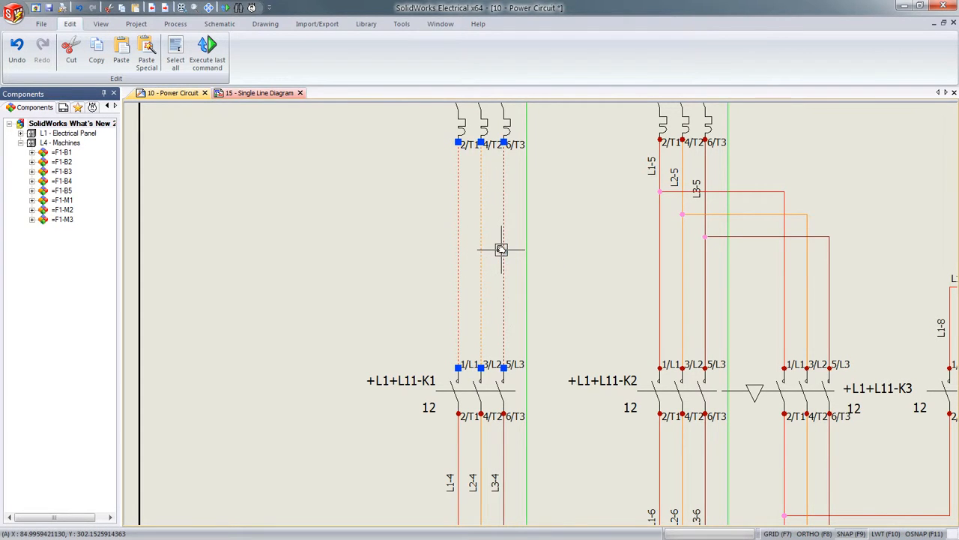
{"action": "right_click", "coordinate": [501, 249]}
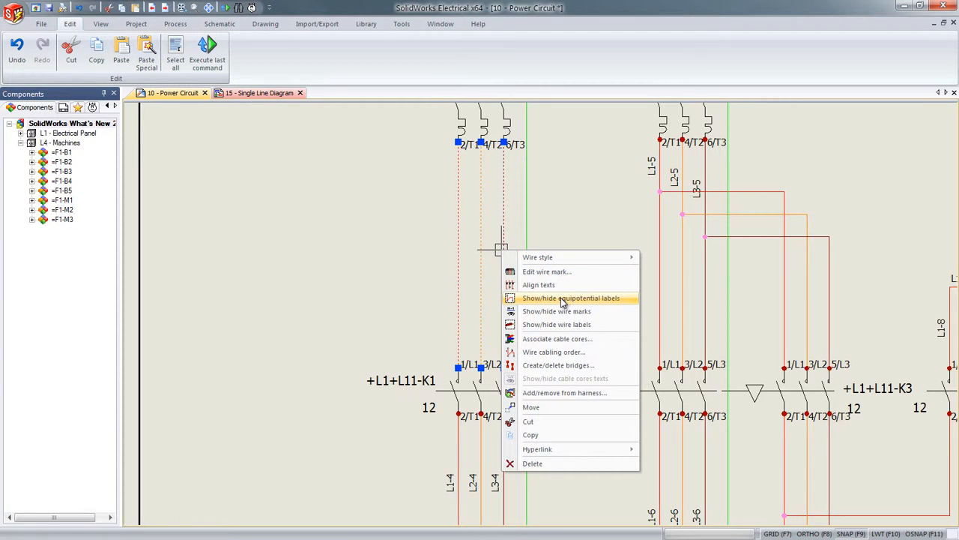
{"action": "left_click", "coordinate": [607, 327]}
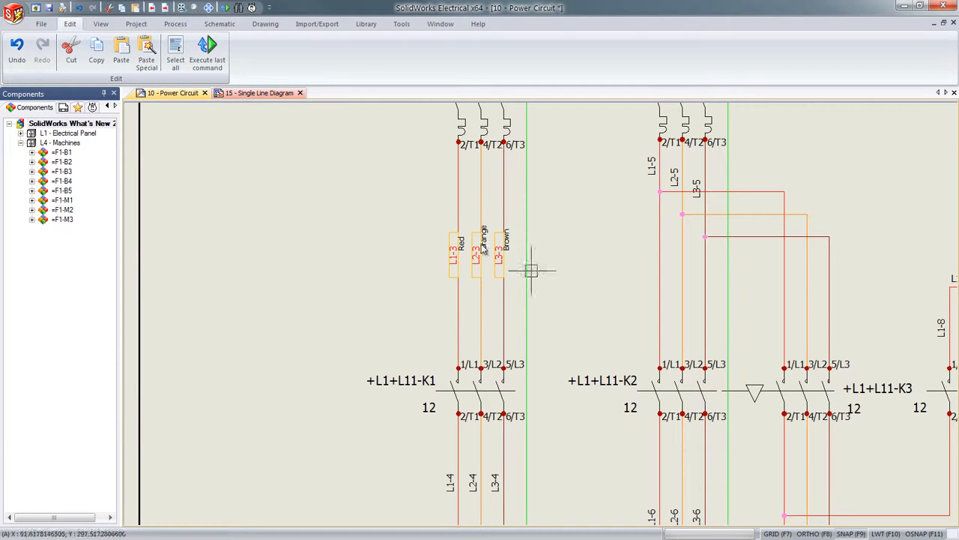
Review the cable, wire, equipotential and location label symbols in the project's graphic settings.
{"action": "left_click", "coordinate": [144, 28]}
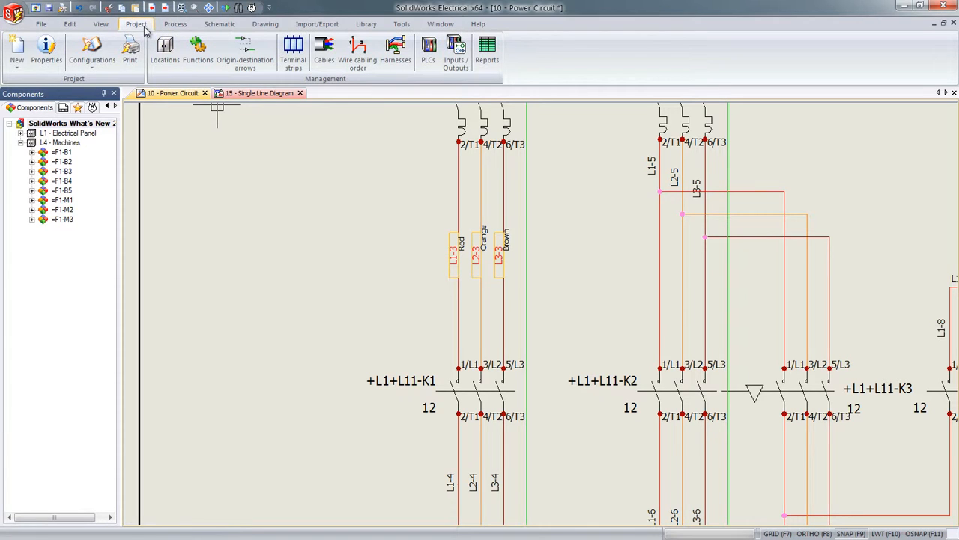
{"action": "left_click", "coordinate": [103, 51]}
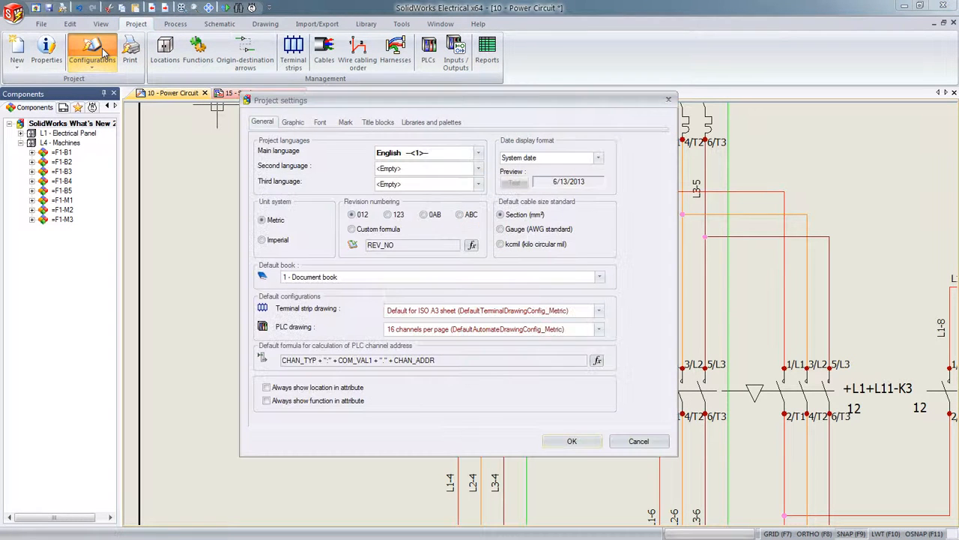
{"action": "left_click", "coordinate": [289, 123]}
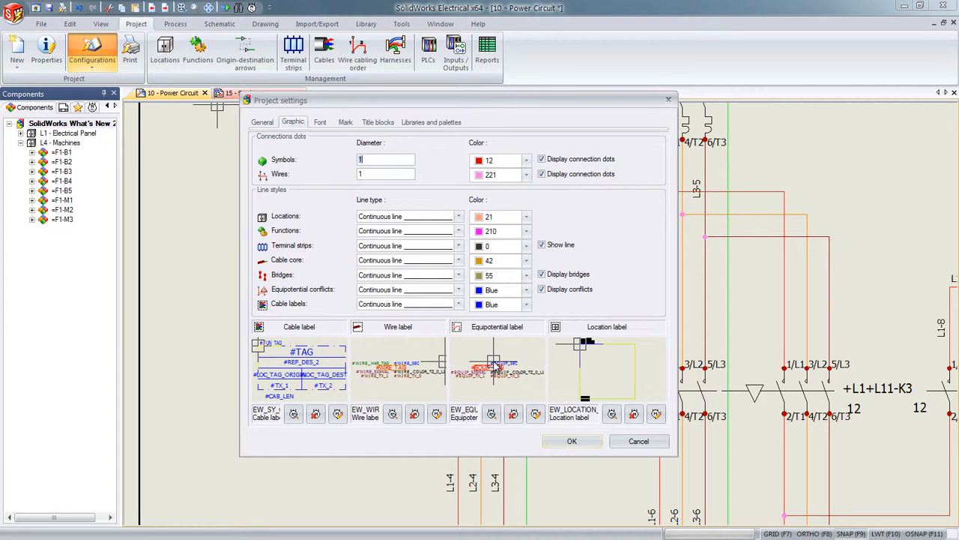
{"action": "left_click", "coordinate": [576, 441]}
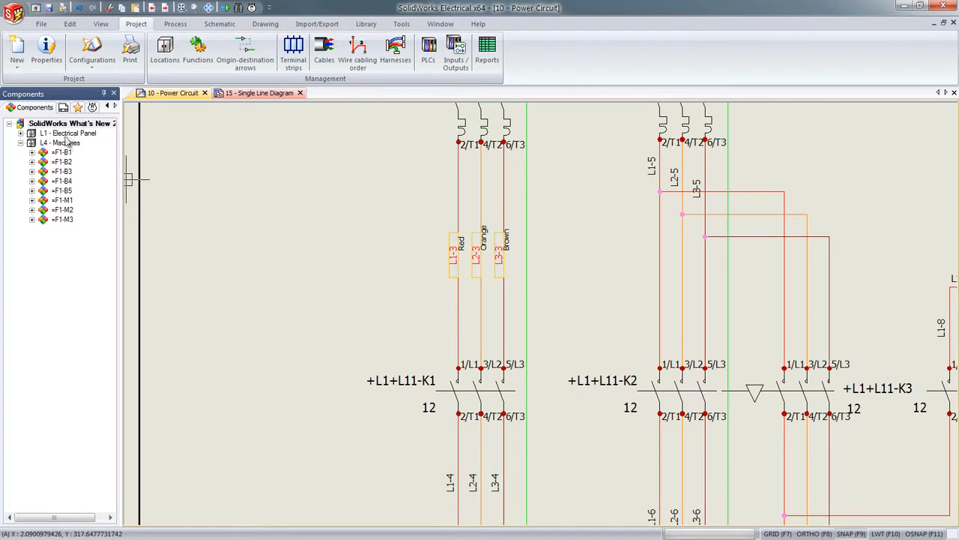
Open the schematics 11 - Control Circuit and 12 - Control Circuit from the document book.
{"action": "left_click", "coordinate": [10, 107]}
{"action": "double_click", "coordinate": [72, 186]}
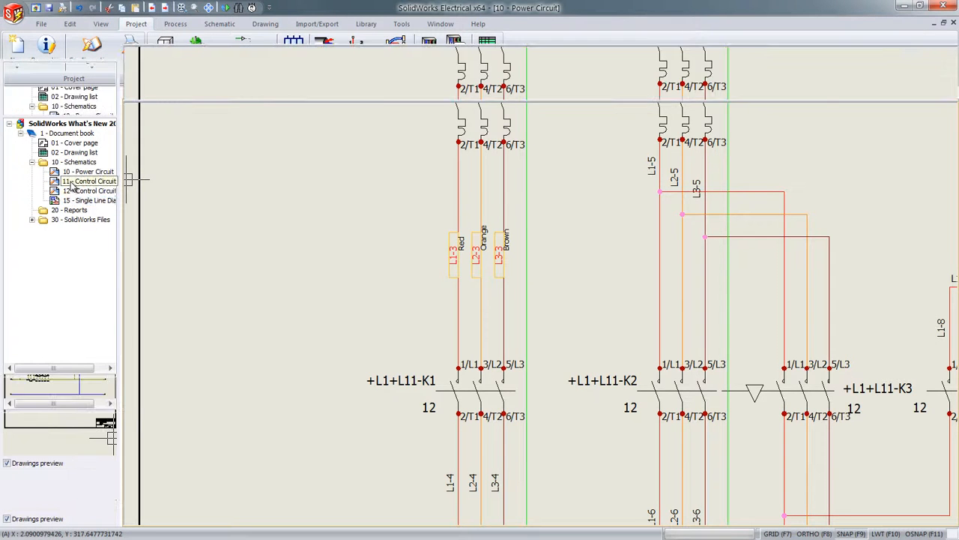
{"action": "double_click", "coordinate": [75, 190]}
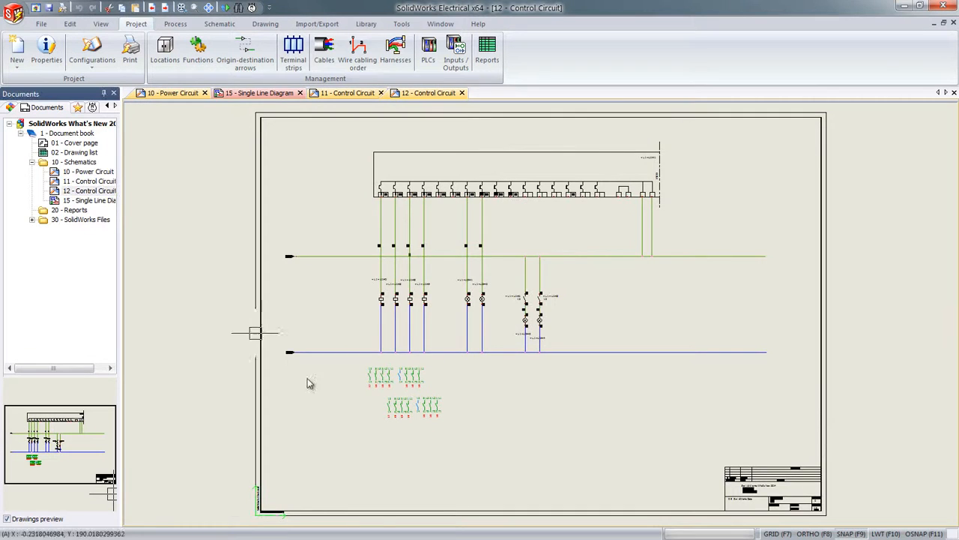
Inspect the general cross-reference style settings for the contact cross-references below coil K1, including circuit colors, and close the configuration.
{"action": "scroll", "coordinate": [424, 395], "scroll_direction": "up", "scroll_amount": 5}
{"action": "right_click", "coordinate": [320, 355]}
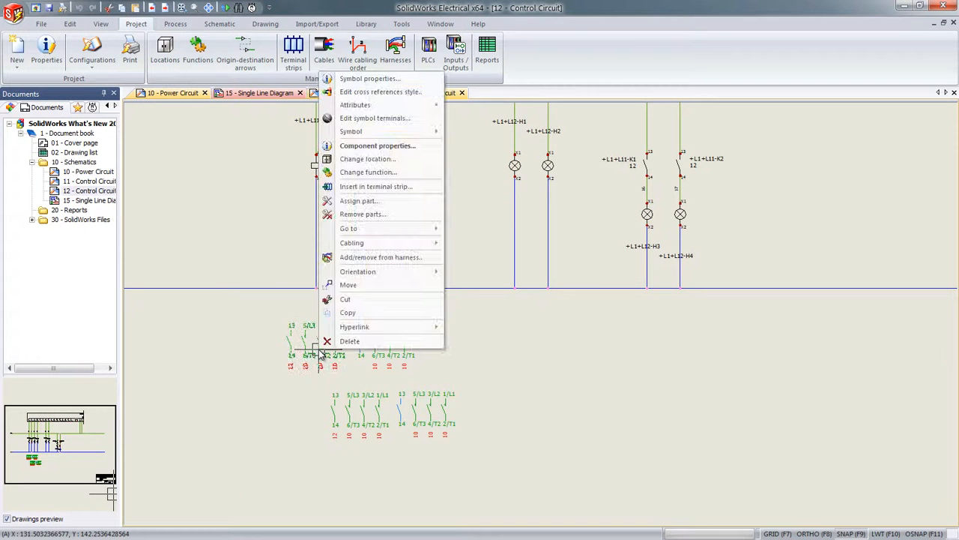
{"action": "left_click", "coordinate": [352, 93]}
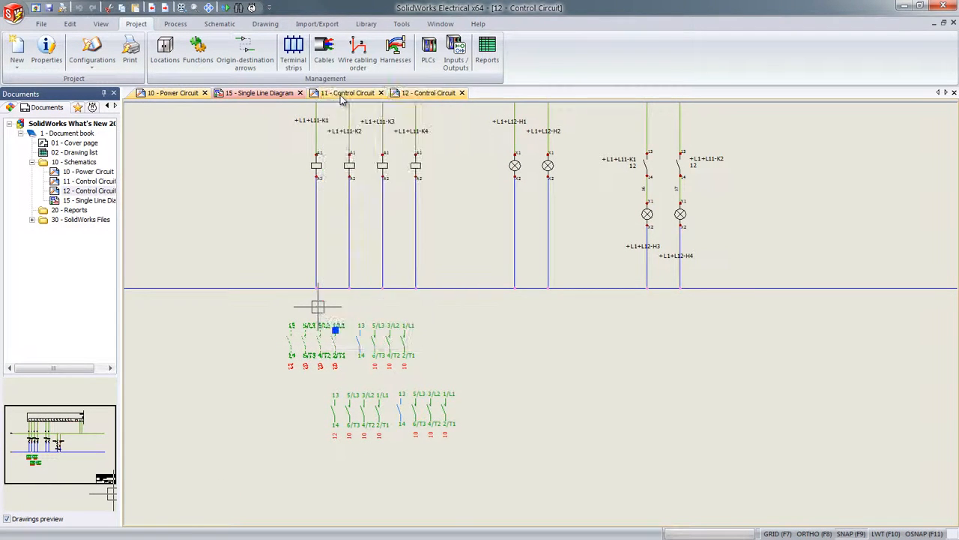
{"action": "left_click", "coordinate": [235, 197]}
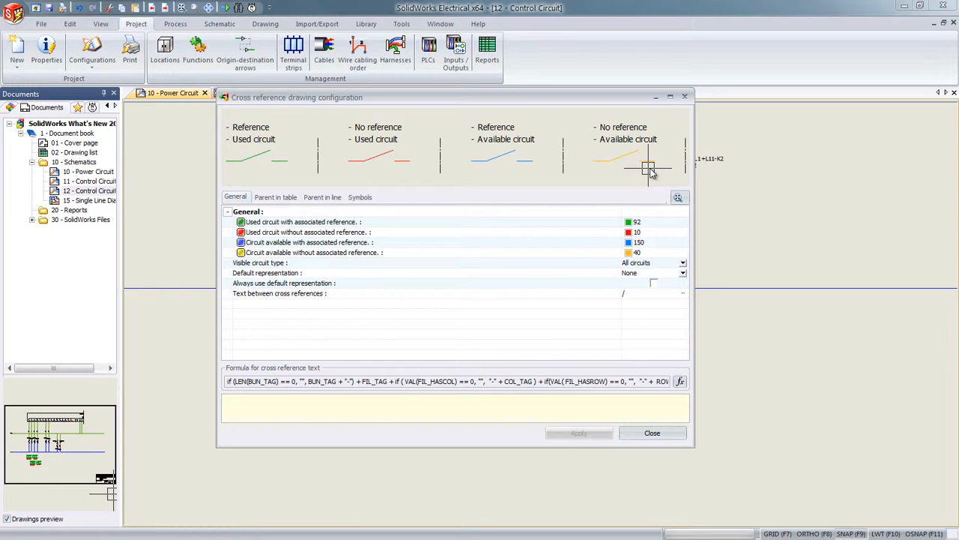
{"action": "left_click", "coordinate": [663, 433]}
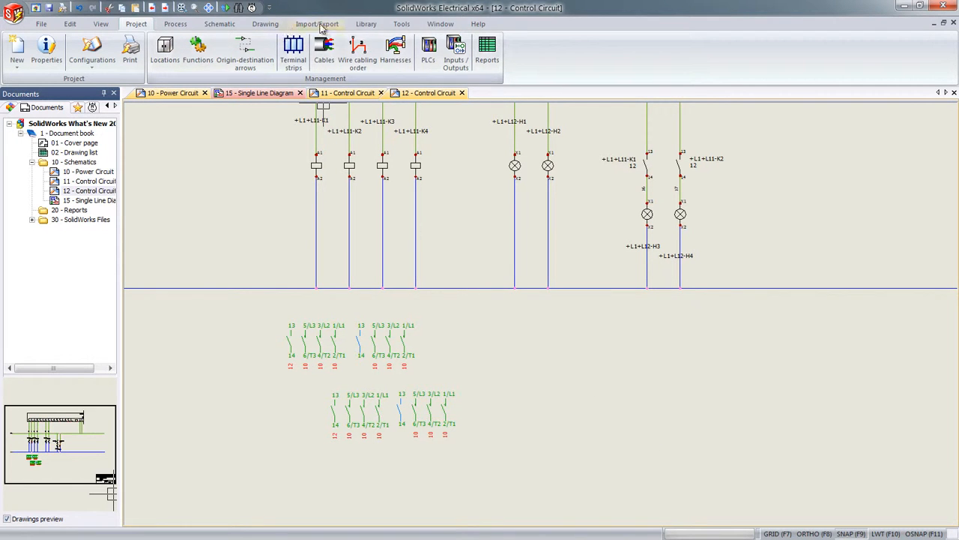
Open the manufacturer parts manager and go to the online TraceParts portal for downloading parts.
{"action": "left_click", "coordinate": [361, 24]}
{"action": "left_click", "coordinate": [238, 54]}
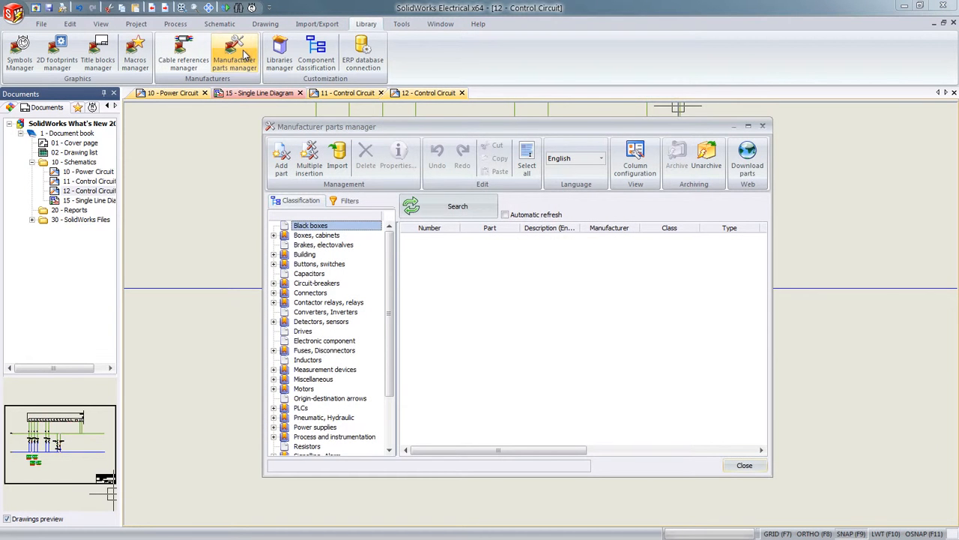
{"action": "left_click", "coordinate": [749, 168]}
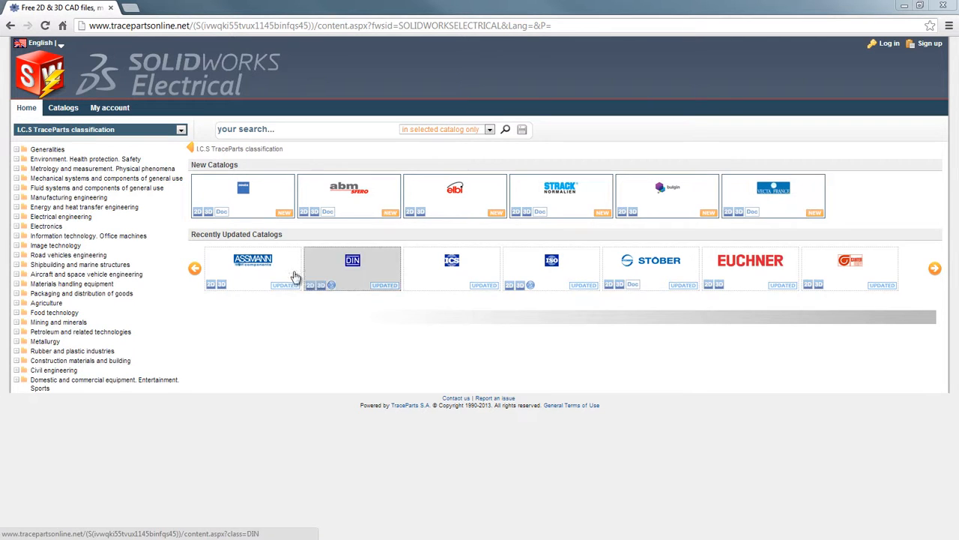
Browse the recently updated catalogs and expand the Electrical engineering in general category under Electrical engineering.
{"action": "left_click", "coordinate": [935, 271]}
{"action": "left_click", "coordinate": [934, 270]}
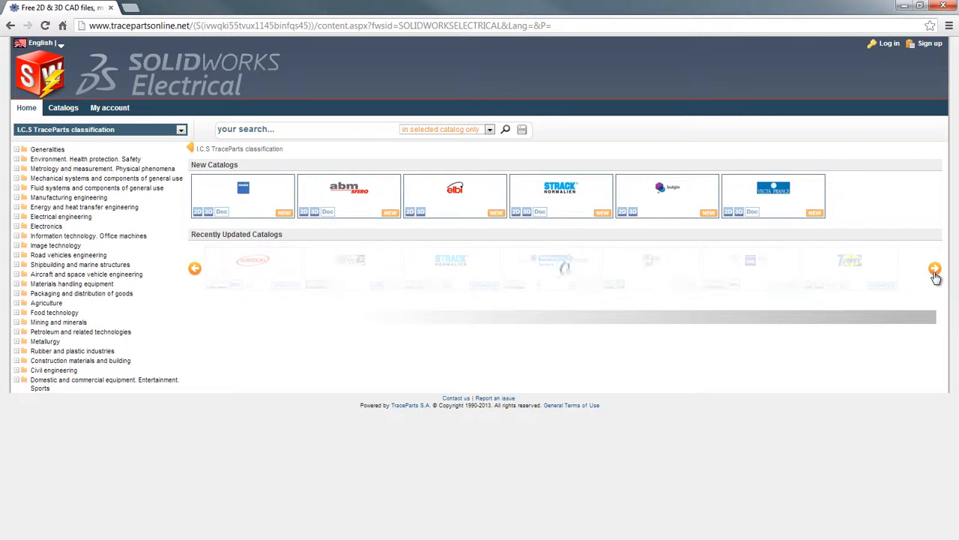
{"action": "left_click", "coordinate": [20, 218]}
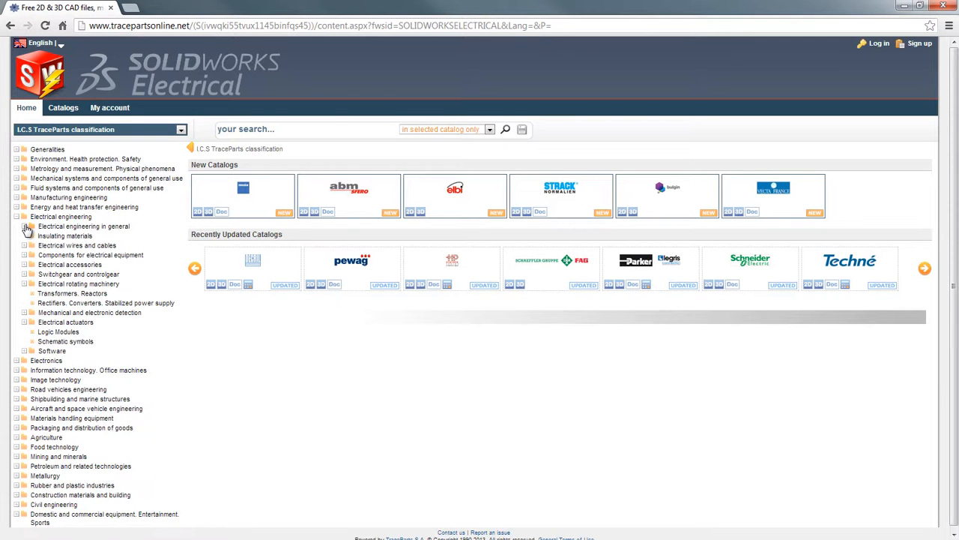
{"action": "left_click", "coordinate": [24, 227]}
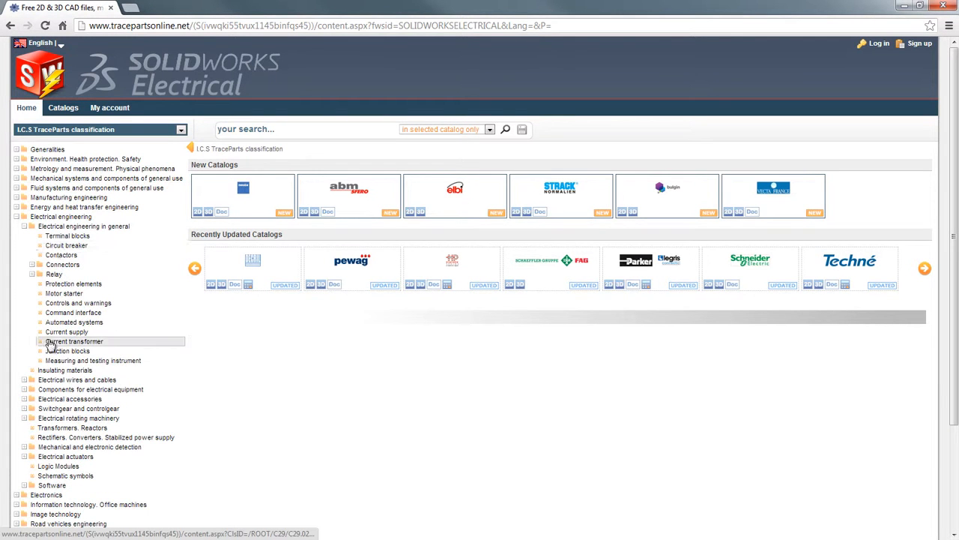
Search the TraceParts catalog for "contactor".
{"action": "left_click", "coordinate": [286, 130]}
{"action": "type", "text": "contac"}
{"action": "key", "text": "Down"}
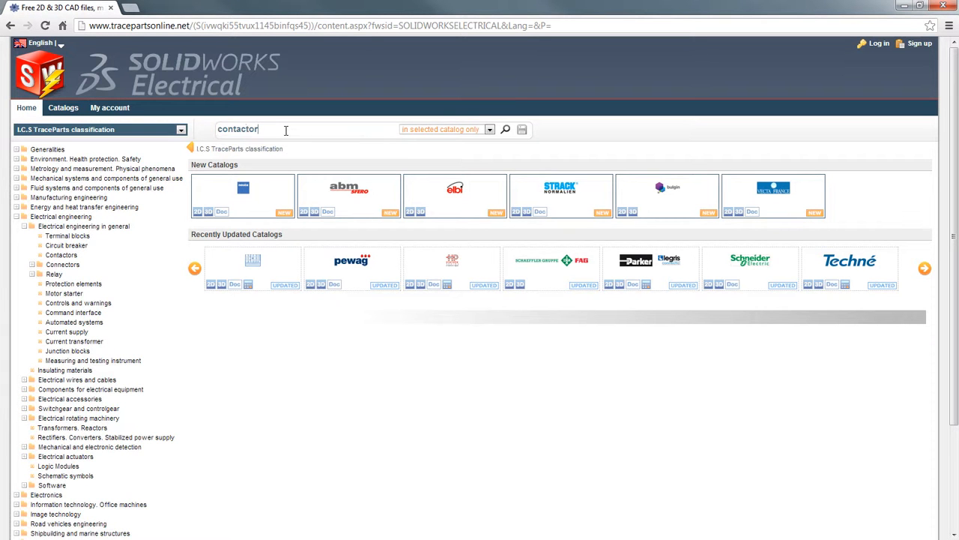
{"action": "key", "text": "Return"}
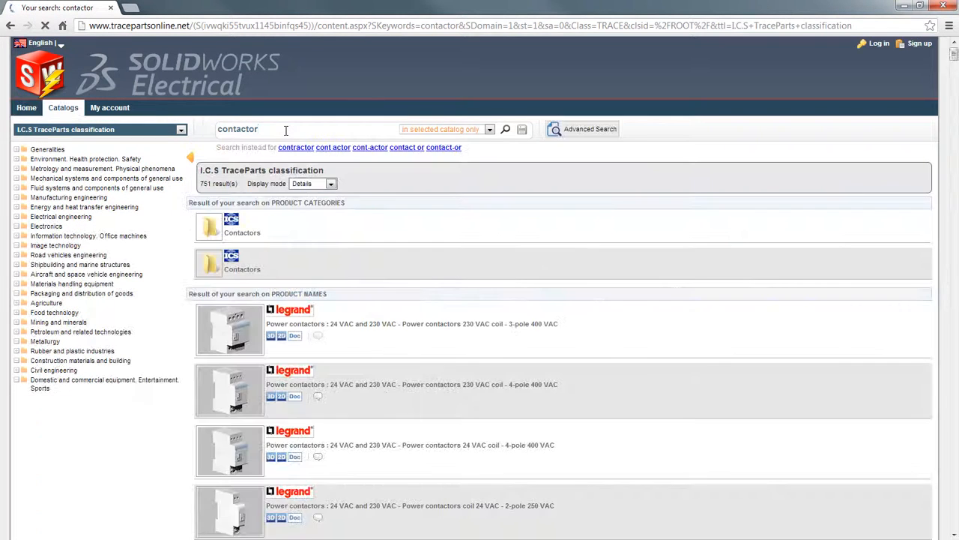
Look through the contactor results and open the Legrand power contactor with 230 VAC coil, 3-pole 400 VAC.
{"action": "scroll", "coordinate": [430, 260], "scroll_direction": "down", "scroll_amount": 1}
{"action": "scroll", "coordinate": [878, 143], "scroll_direction": "down", "scroll_amount": 15}
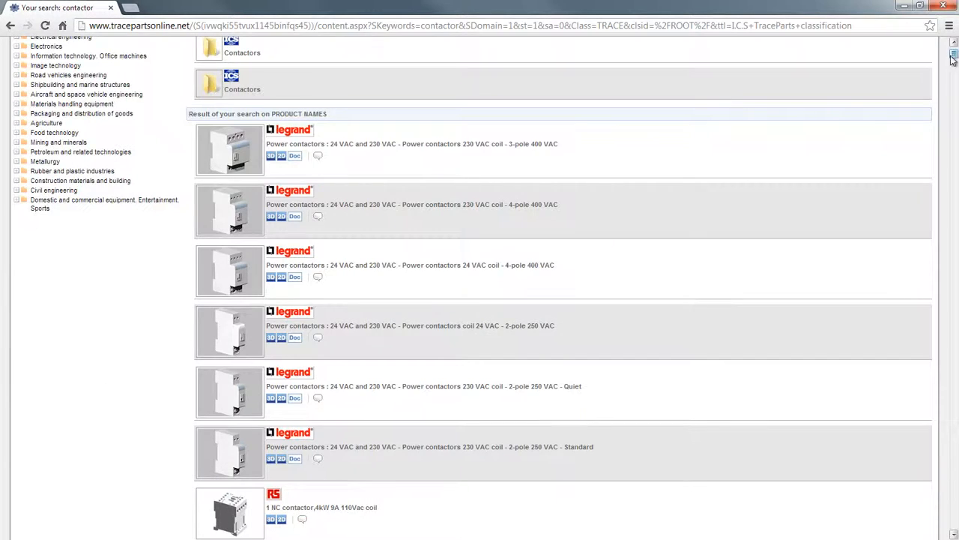
{"action": "scroll", "coordinate": [955, 143], "scroll_direction": "up", "scroll_amount": 20}
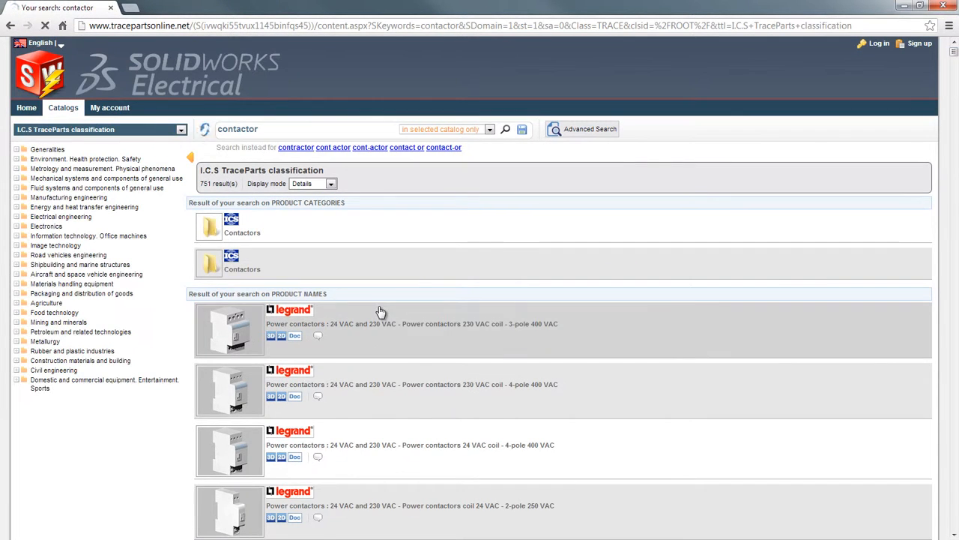
{"action": "left_click", "coordinate": [381, 311]}
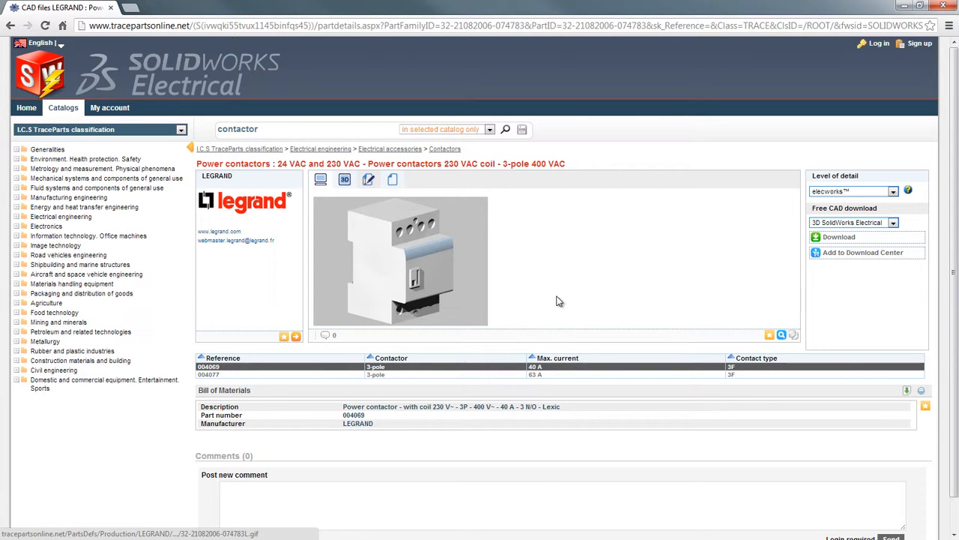